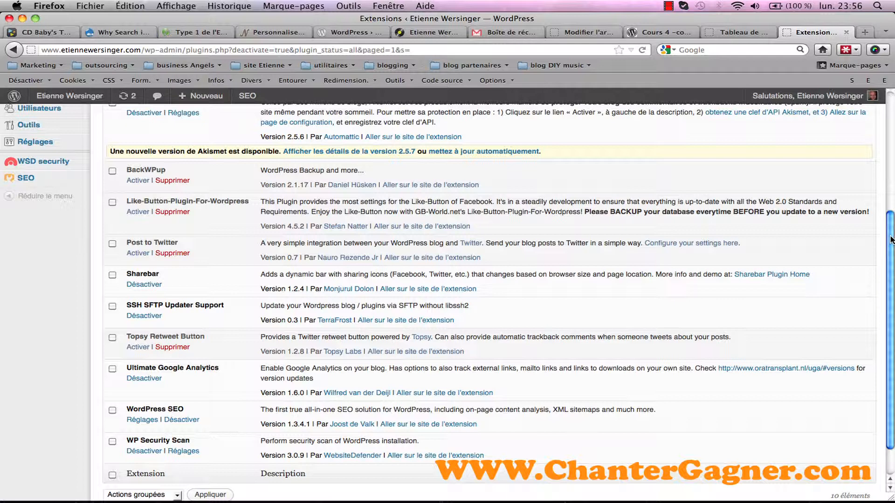
- Look through the installed extensions and open the settings of the WordPress SEO extension
scroll(891, 240, "up", 2)
scroll(892, 240, "down", 2)
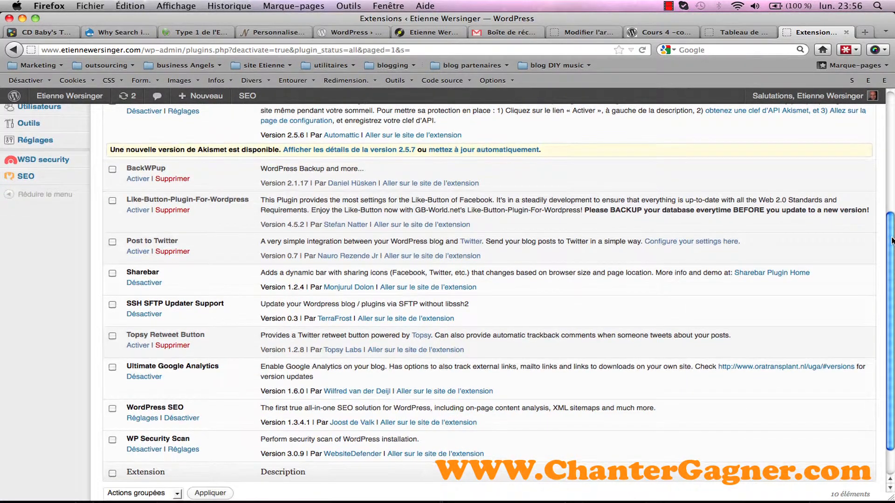
scroll(891, 240, "down", 1)
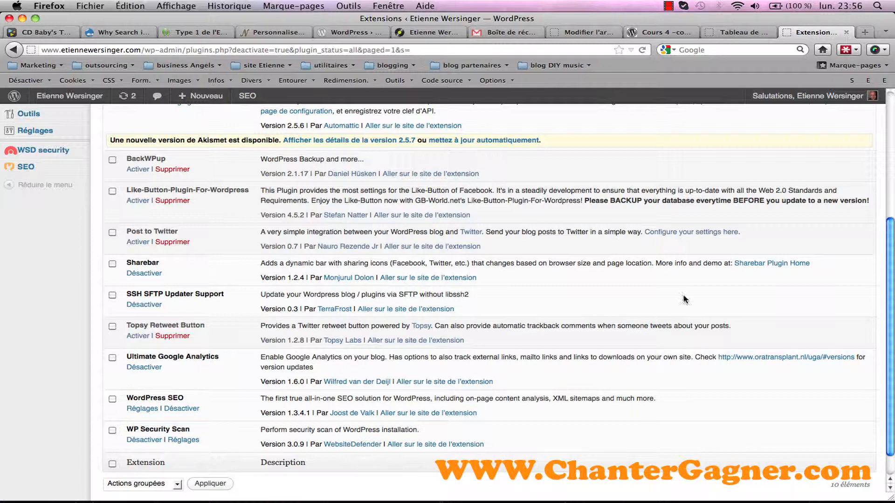
left_click_drag(892, 273, 892, 220)
scroll(584, 266, "down", 5)
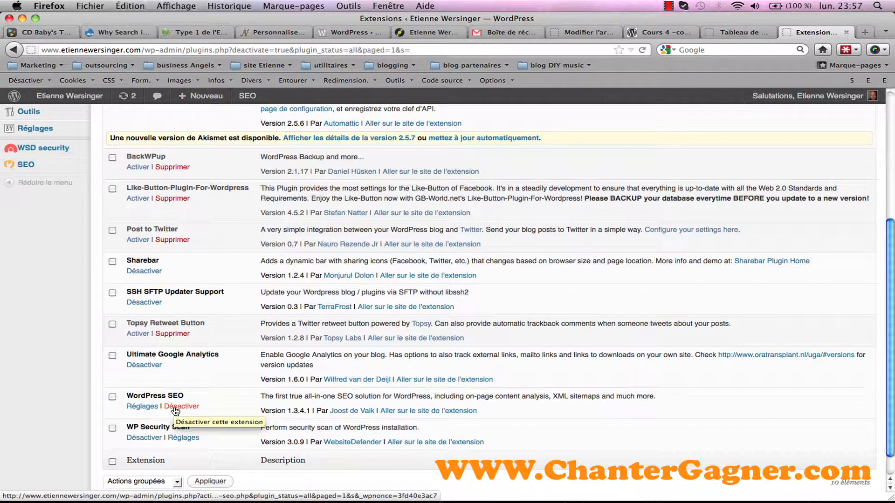
left_click(142, 407)
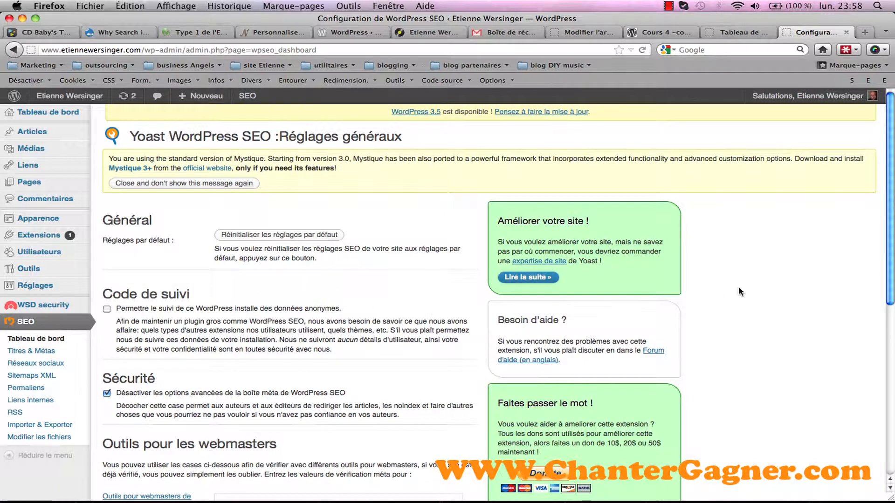
scroll(56, 344, "down", 1)
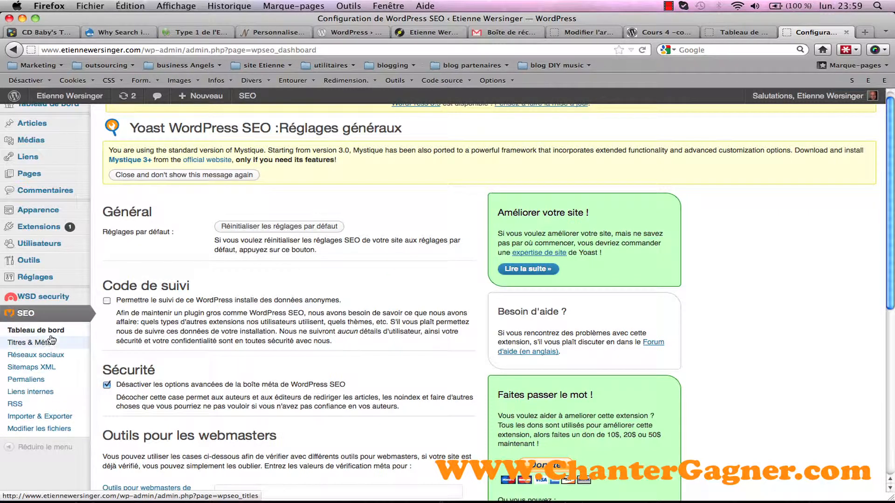
- Open the article "Ouverture debut du nouveau monde" for editing and review the general and page analysis sections of its WordPress SEO box
mouse_move(44, 125)
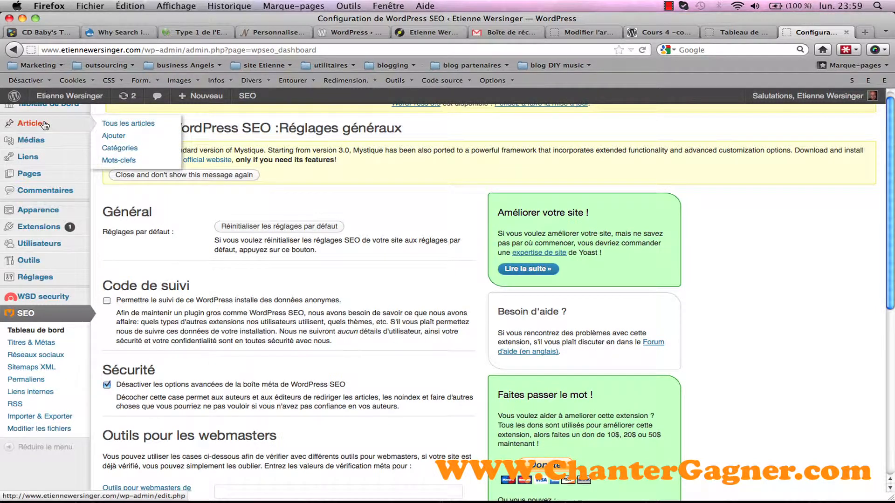
left_click(125, 123)
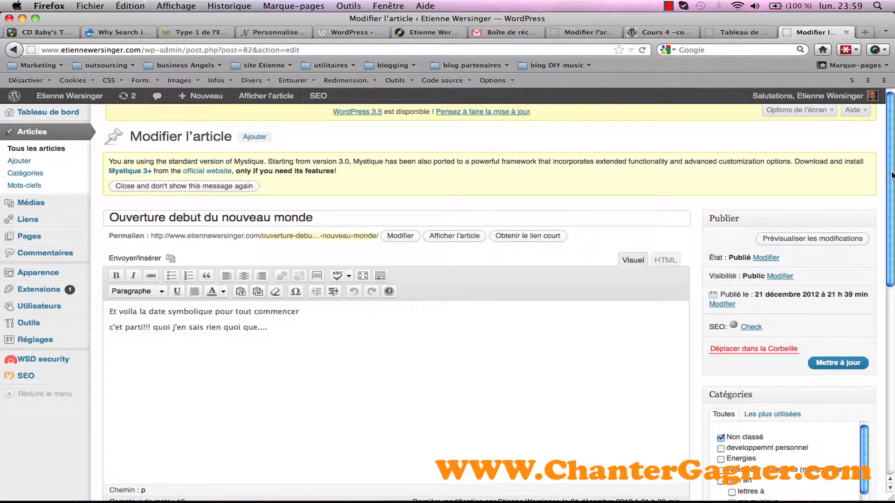
left_click_drag(891, 175, 863, 350)
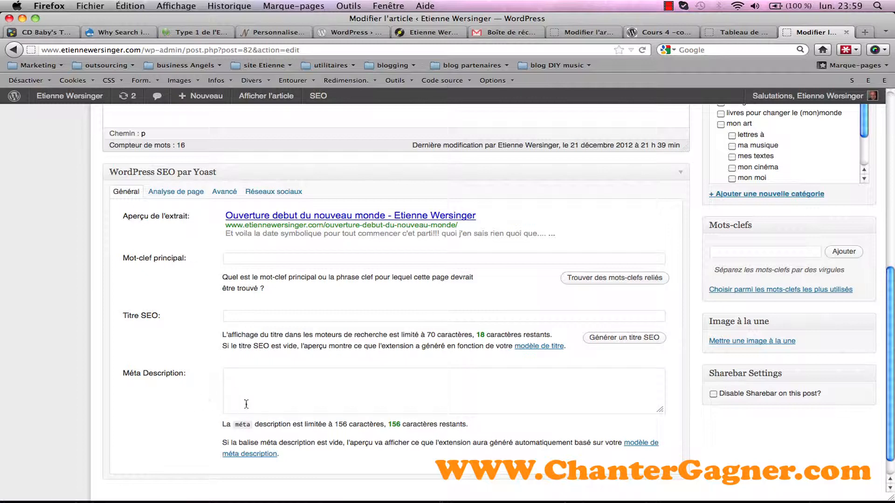
left_click(176, 192)
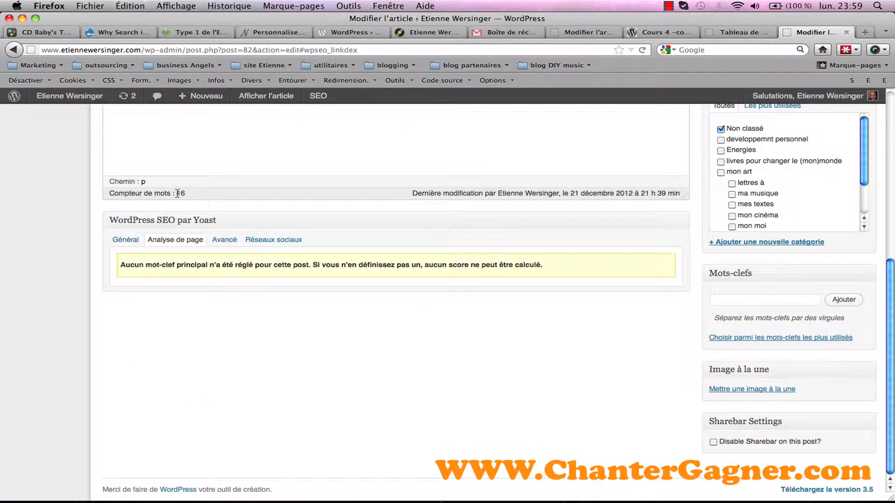
left_click(125, 240)
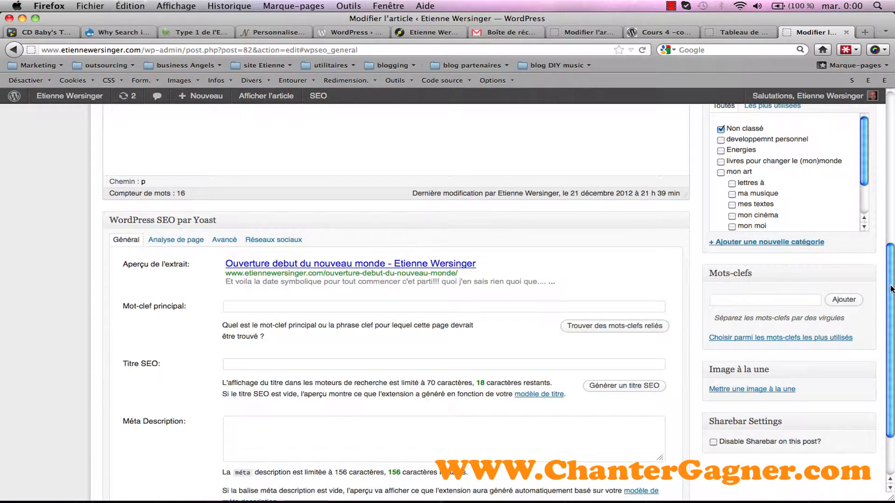
left_click_drag(890, 286, 887, 125)
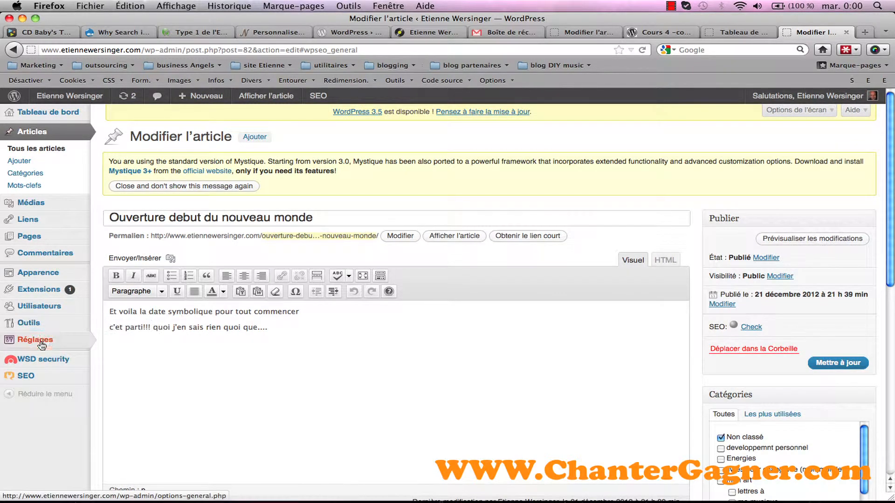
- Activate the BackWPup extension from the list of installed extensions
mouse_move(28, 376)
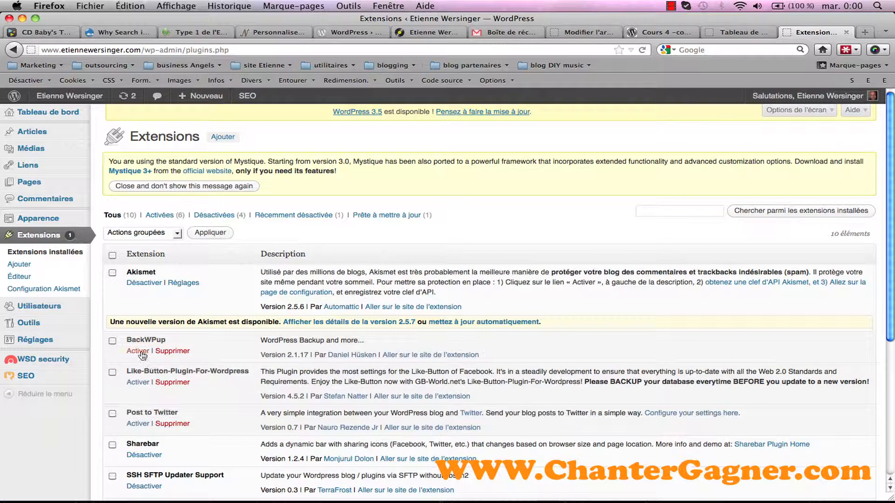
left_click(141, 352)
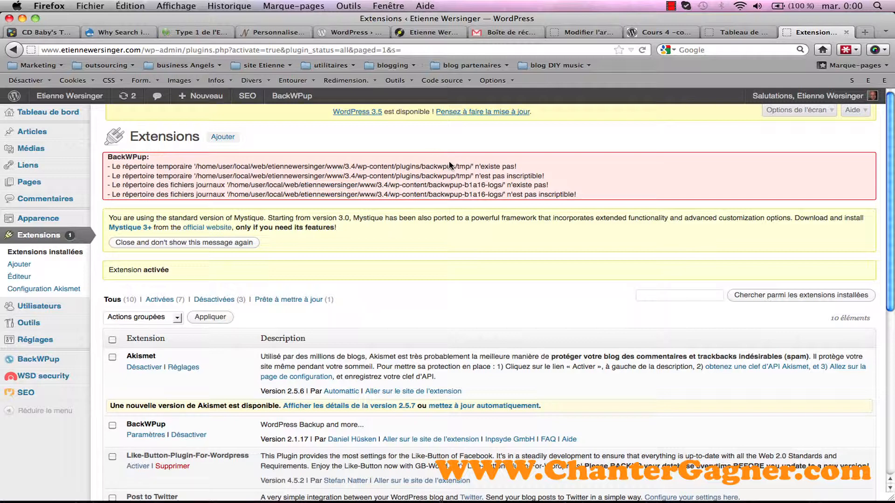
- Switch to FileZilla and enlarge the remote directory tree so the server's folders can be browsed
mouse_move(421, 500)
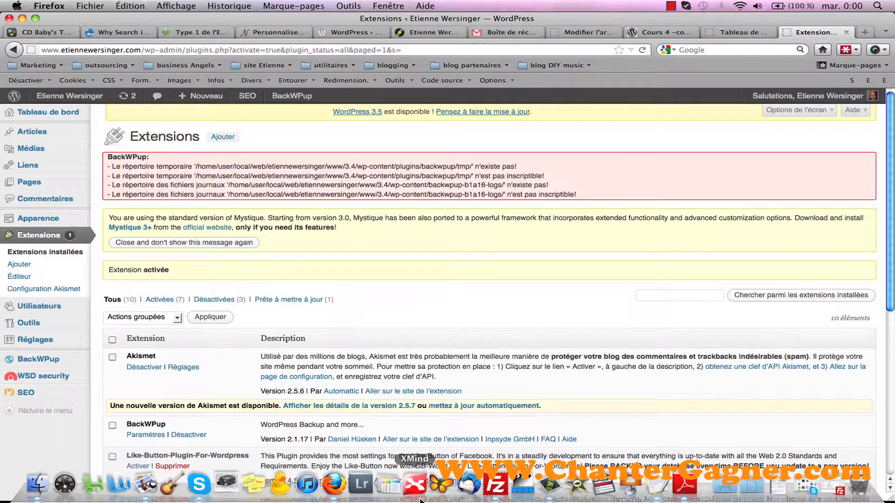
left_click(496, 484)
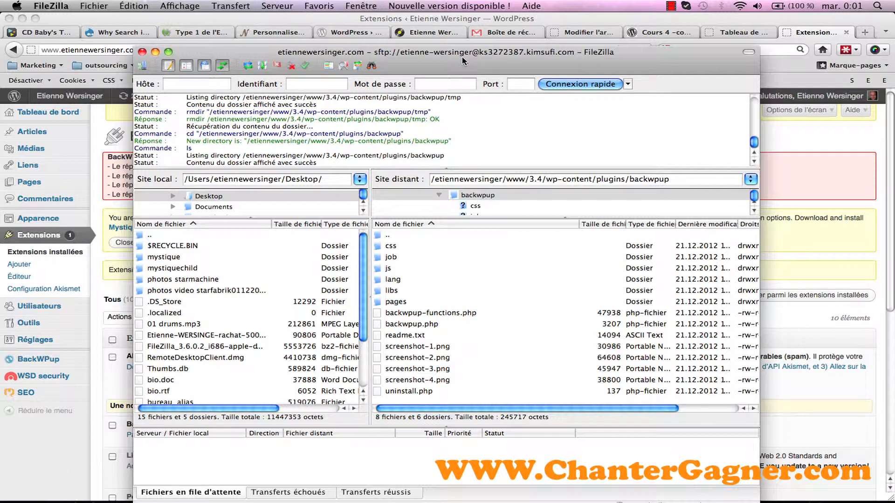
left_click_drag(462, 57, 476, 233)
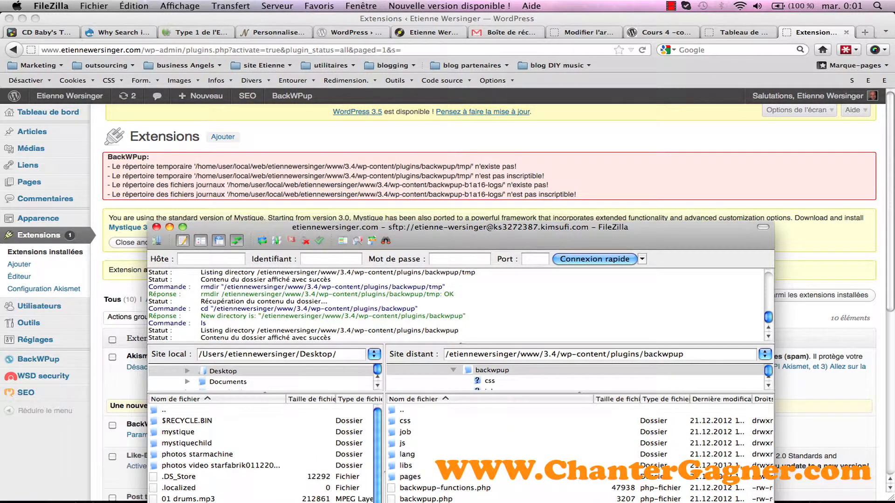
left_click_drag(448, 228, 427, 63)
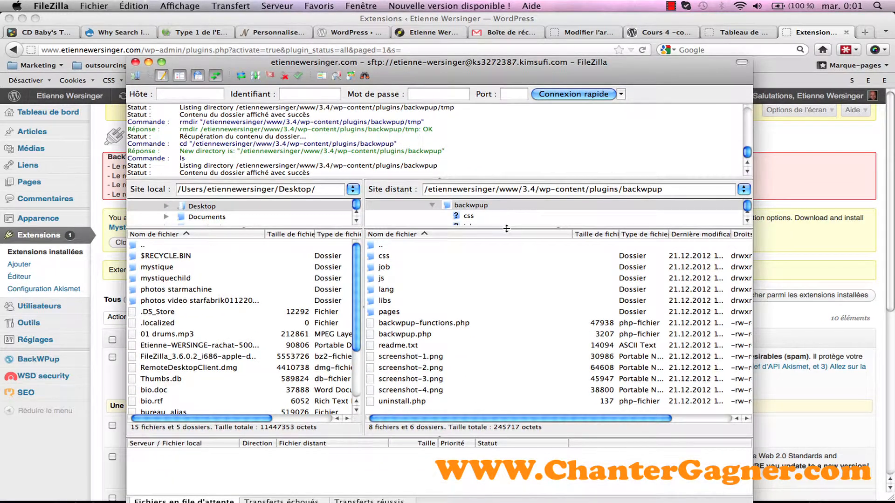
left_click_drag(507, 228, 508, 311)
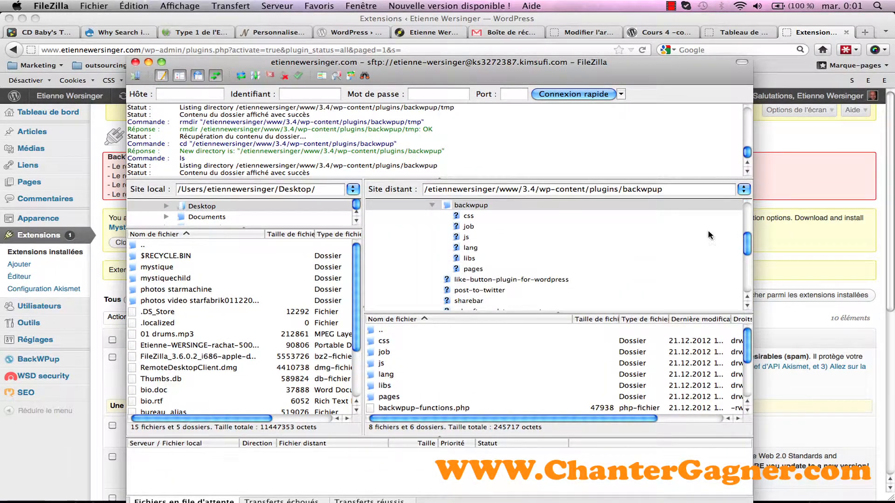
left_click_drag(748, 238, 748, 205)
- Browse the remote site from the www folder to 3.4/wp-content/plugins/backwpup
left_click(419, 238)
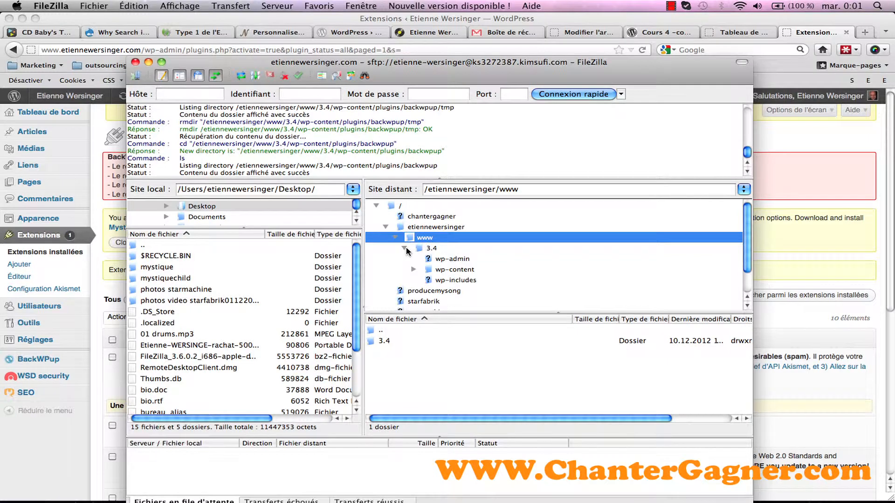
left_click(430, 271)
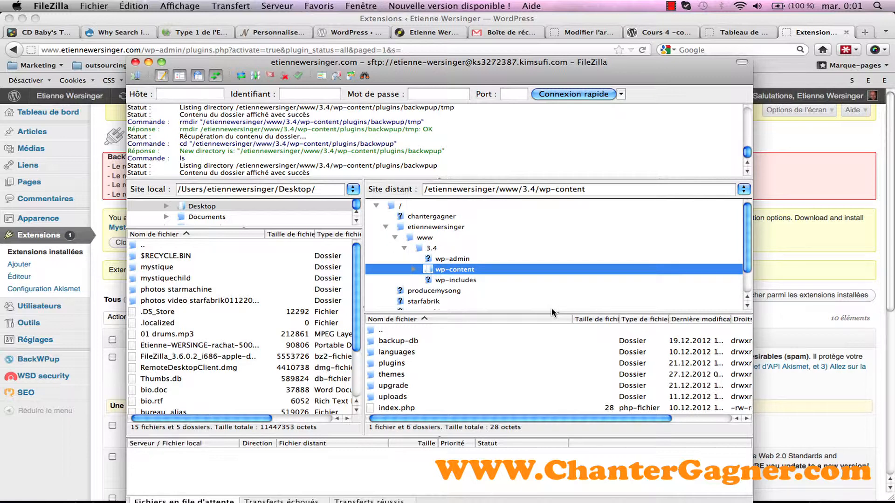
left_click(370, 368)
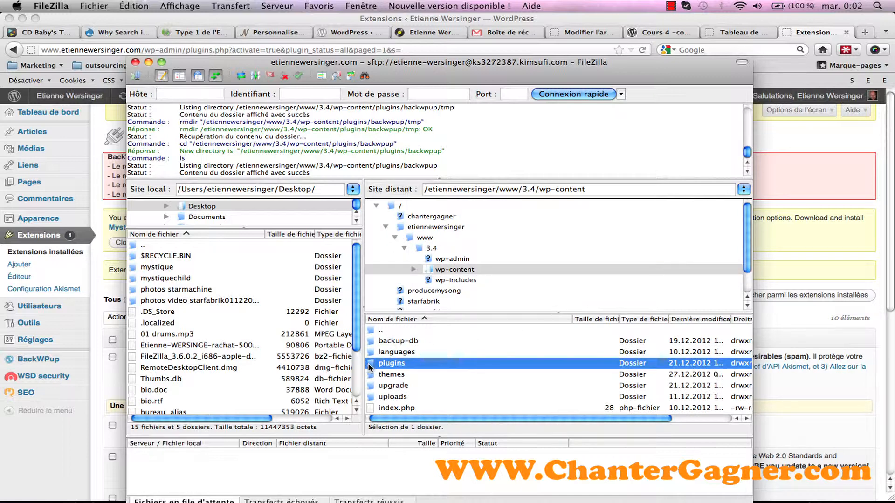
double_click(371, 368)
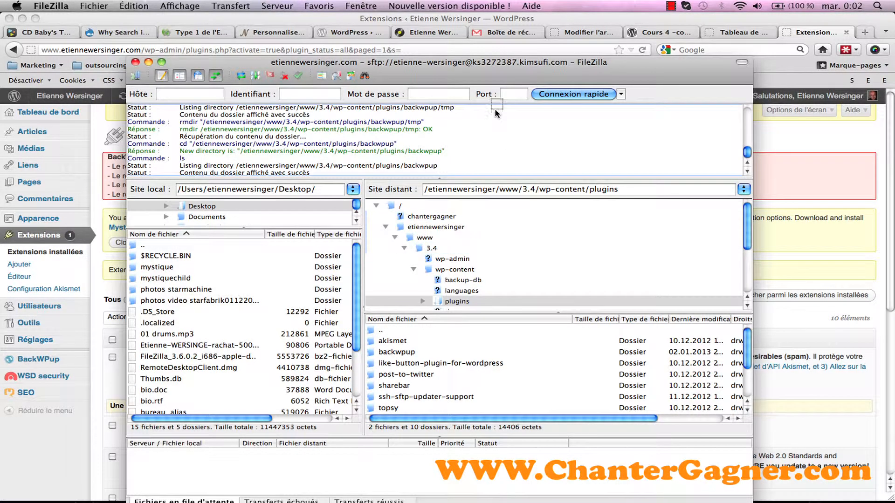
left_click_drag(490, 63, 505, 10)
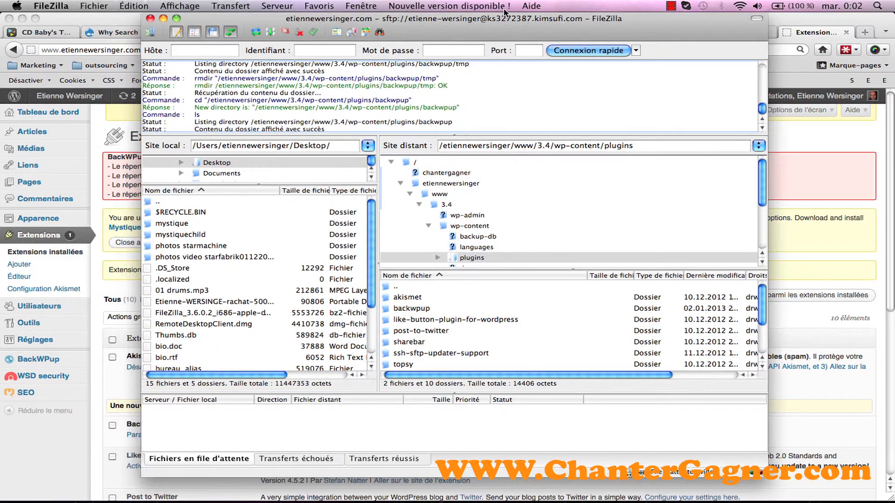
left_click(386, 310)
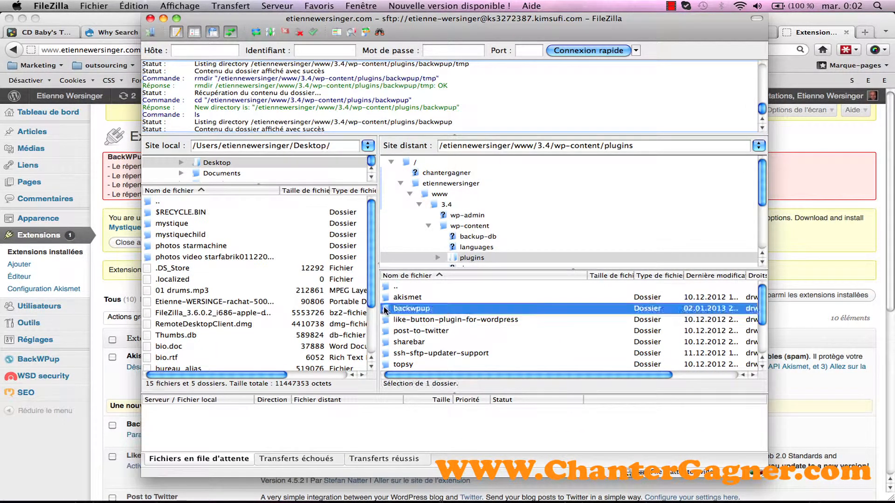
double_click(385, 310)
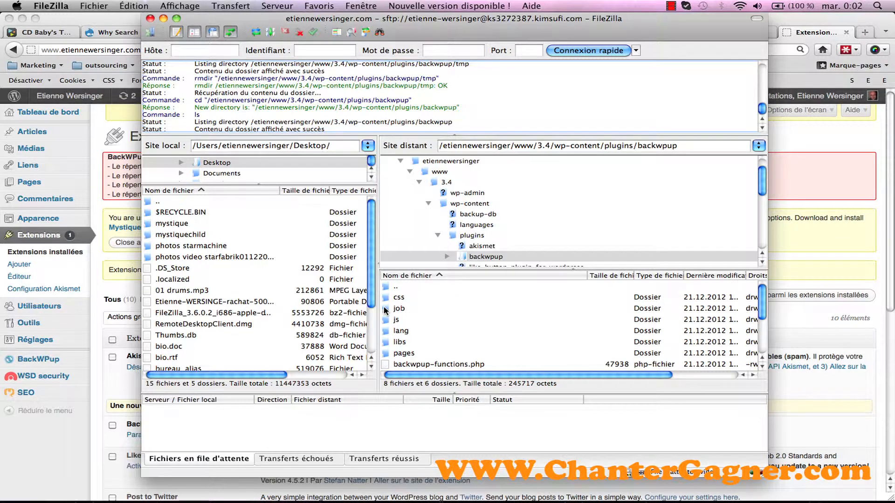
- Create a folder named tmp inside the remote backwpup folder
right_click(435, 319)
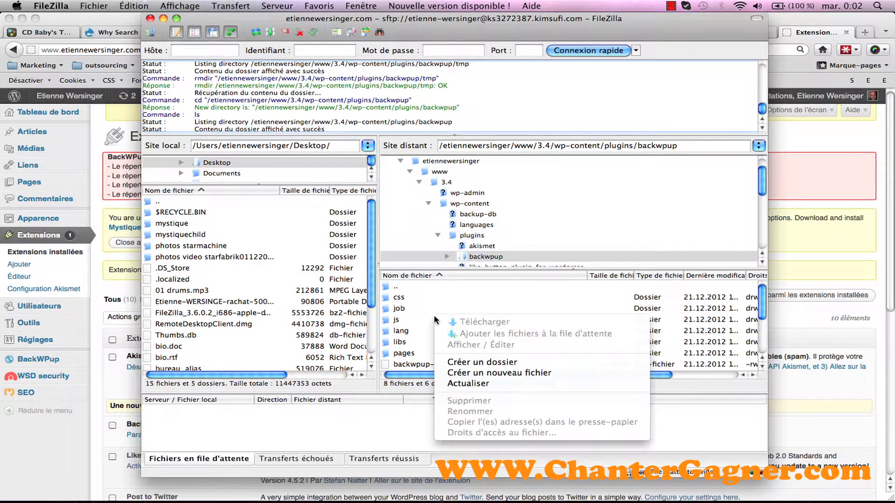
left_click(475, 362)
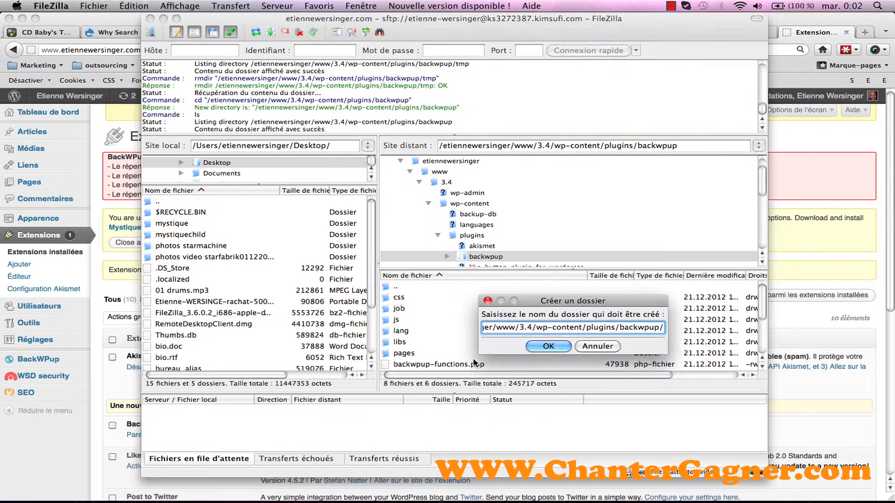
type("tmp")
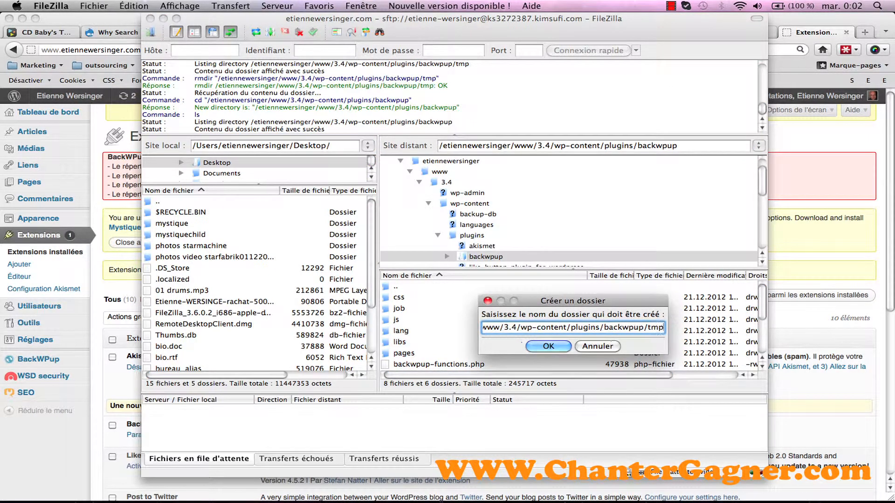
key("Return")
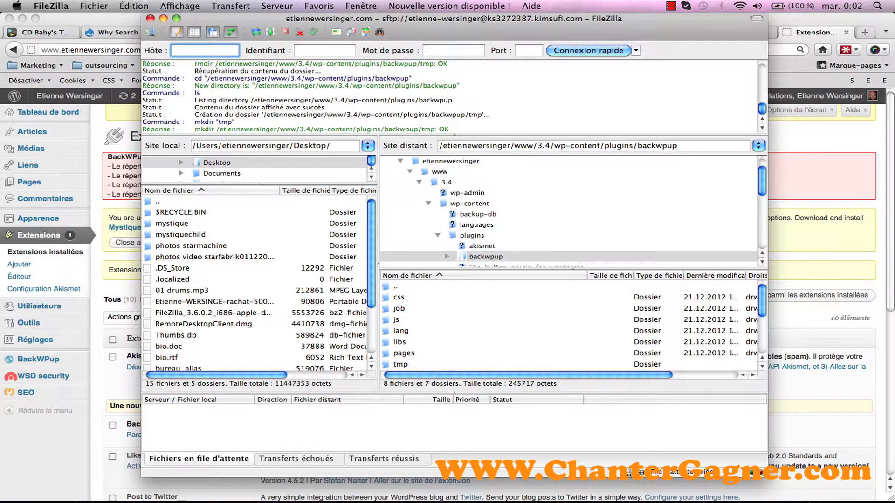
- Set the access permissions of the remote tmp folder to 777 and switch back to the WordPress extensions page in Firefox
left_click(387, 367)
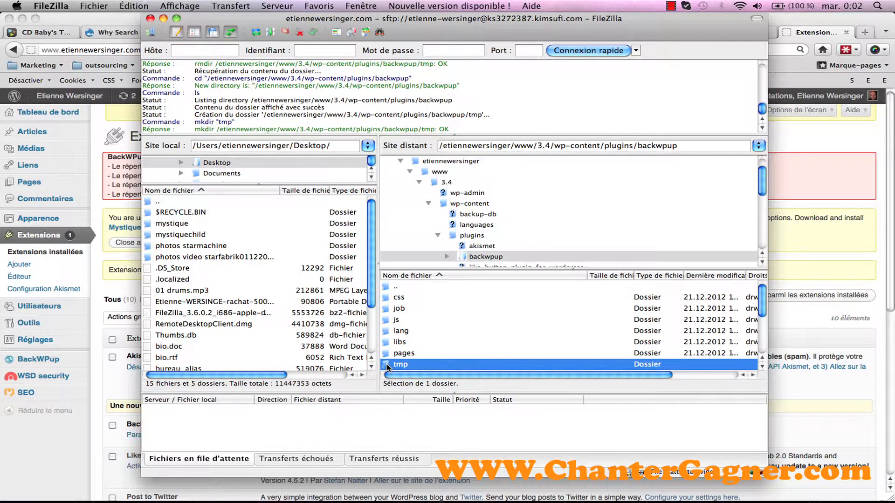
right_click(387, 366)
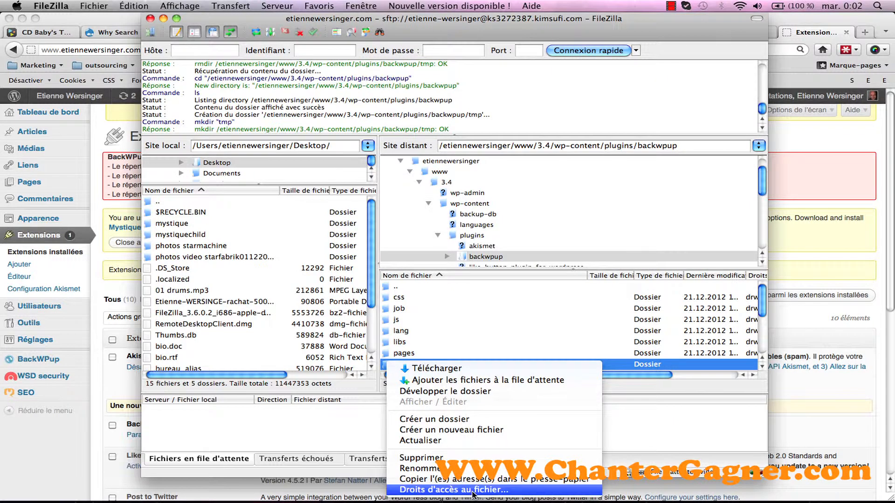
left_click(473, 490)
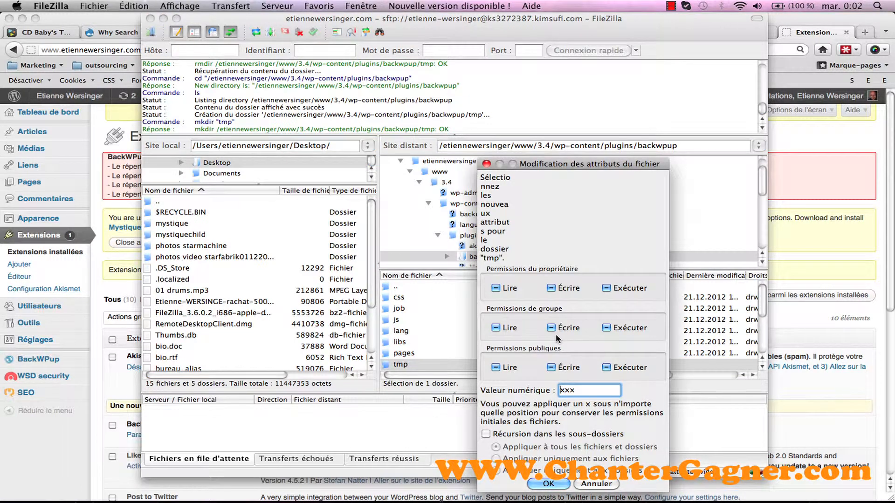
type("777")
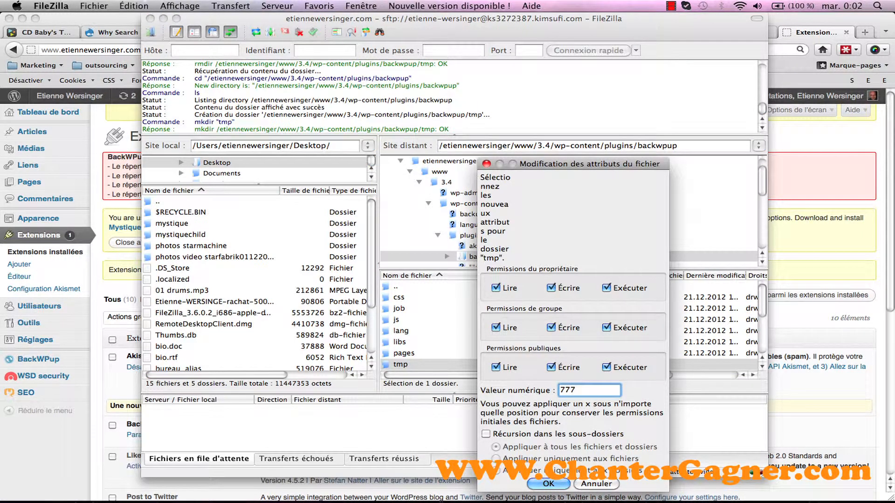
left_click(552, 484)
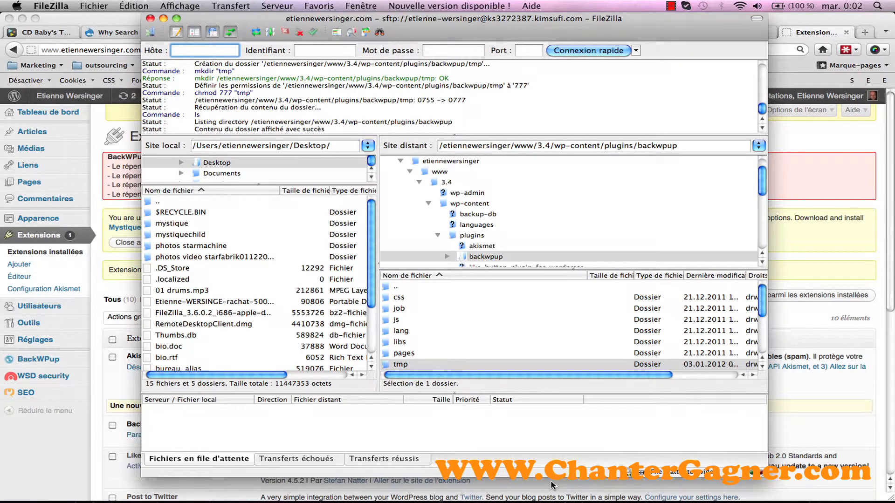
left_click(813, 26)
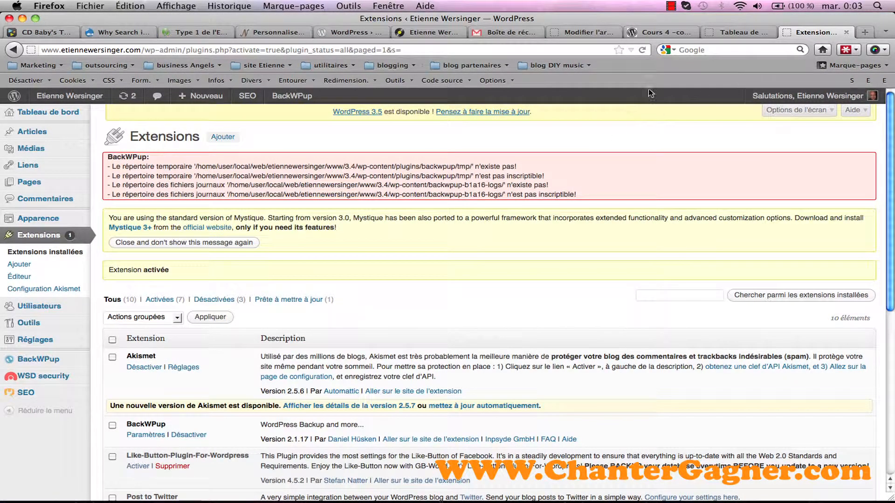
- Reload the extensions page and copy the log folder name backwpup-b1a16-logs from the BackWPup notice
left_click(643, 50)
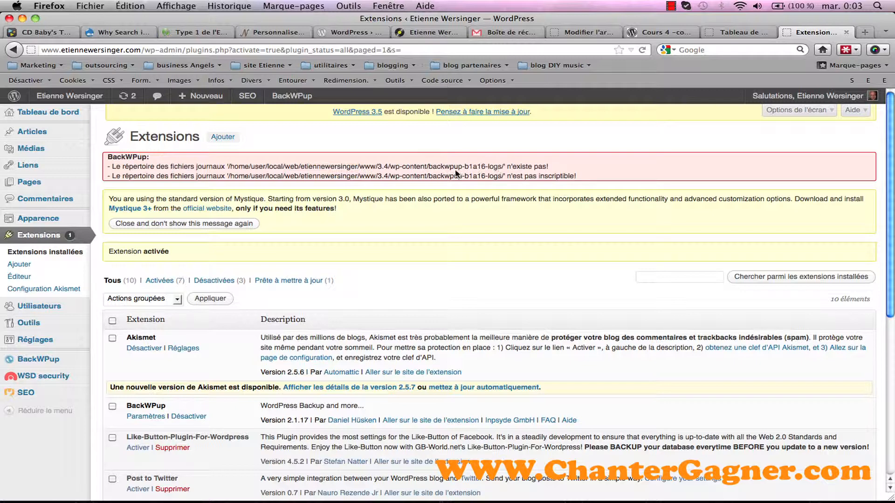
left_click_drag(428, 166, 501, 166)
key("super+c")
mouse_move(504, 485)
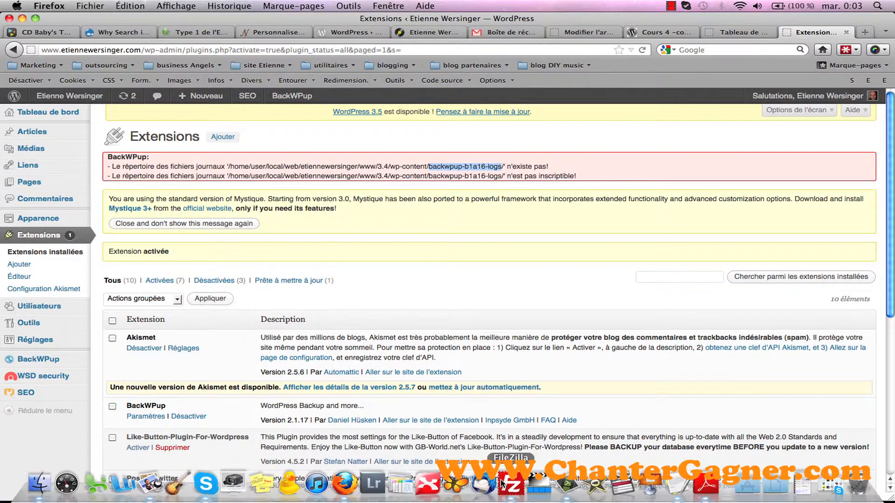
- Switch to FileZilla and create a folder named backwpup-b1a16-logs inside the remote 3.4/wp-content folder
left_click(511, 485)
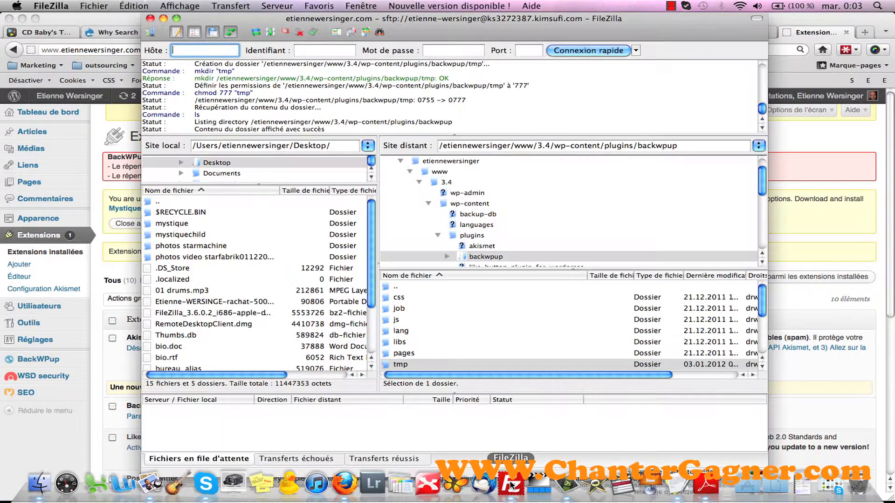
left_click(446, 203)
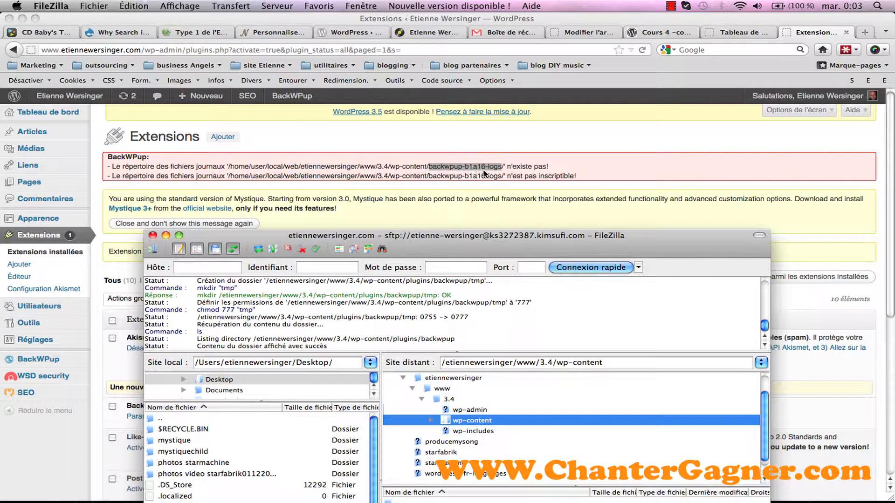
left_click_drag(460, 237, 456, 220)
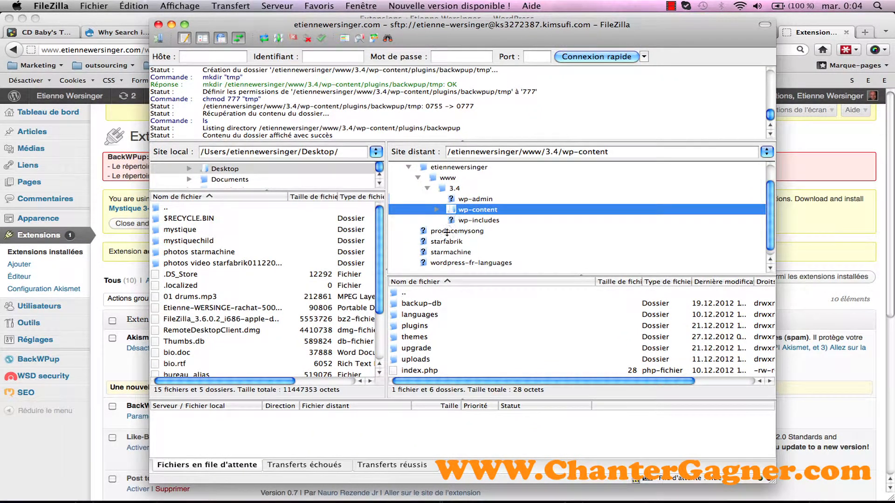
right_click(473, 321)
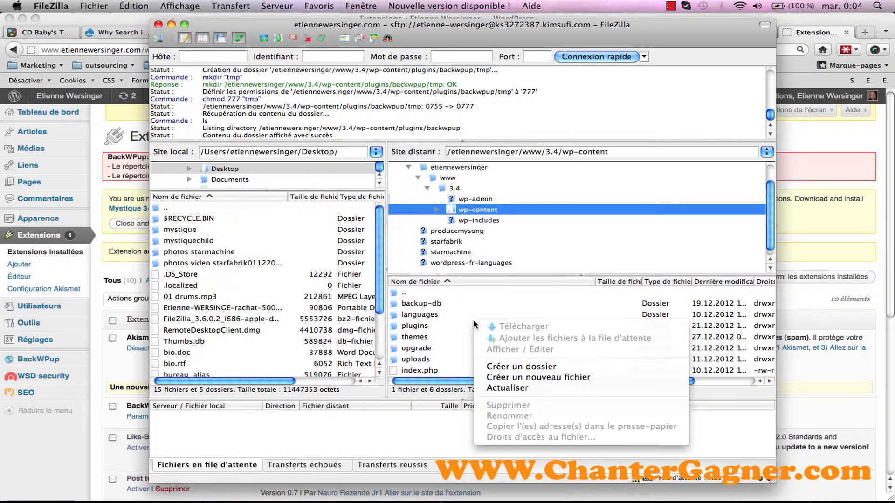
left_click(506, 367)
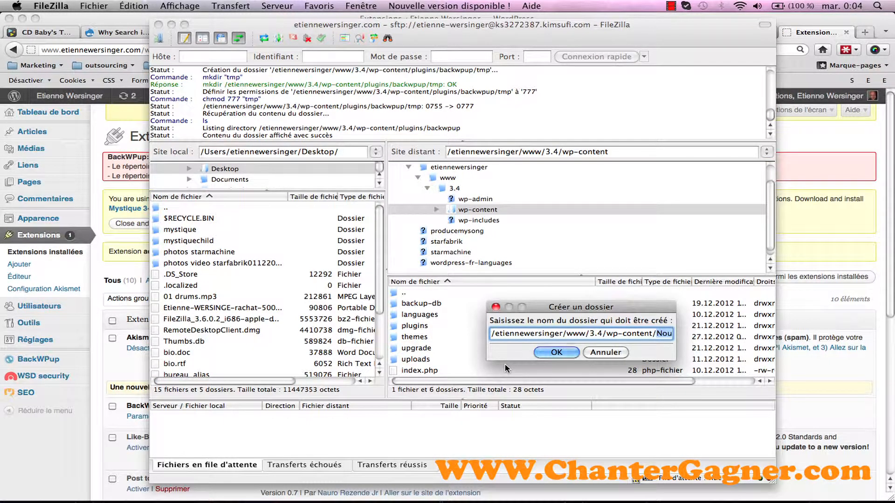
key("BackSpace")
key("super+v")
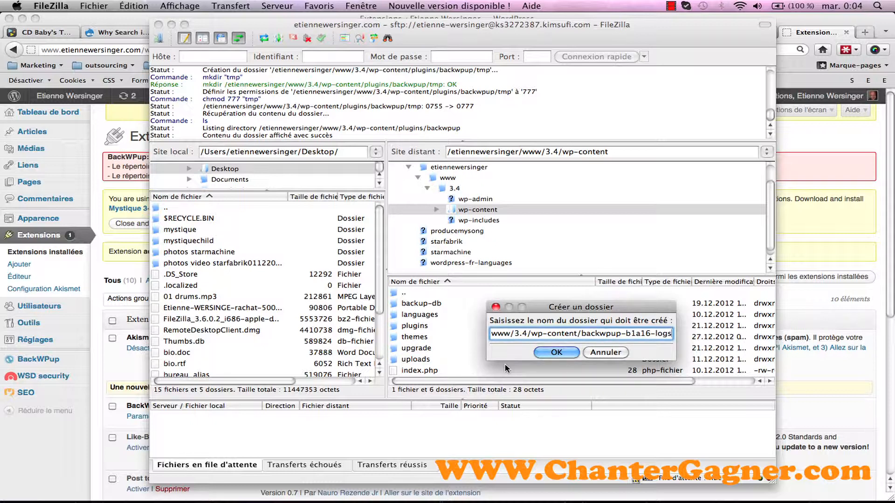
left_click(558, 352)
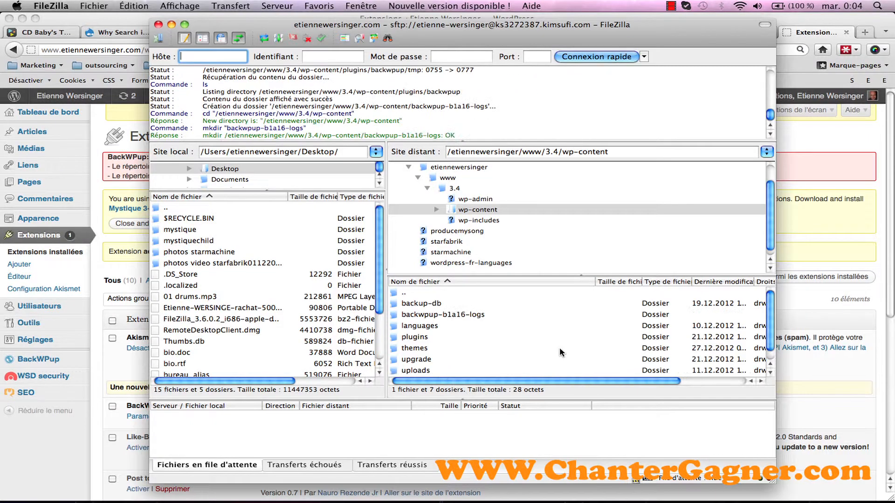
- Set the permissions of the remote backwpup-b1a16-logs folder to 777 and reload the WordPress extensions page in Firefox
left_click(394, 315)
right_click(393, 317)
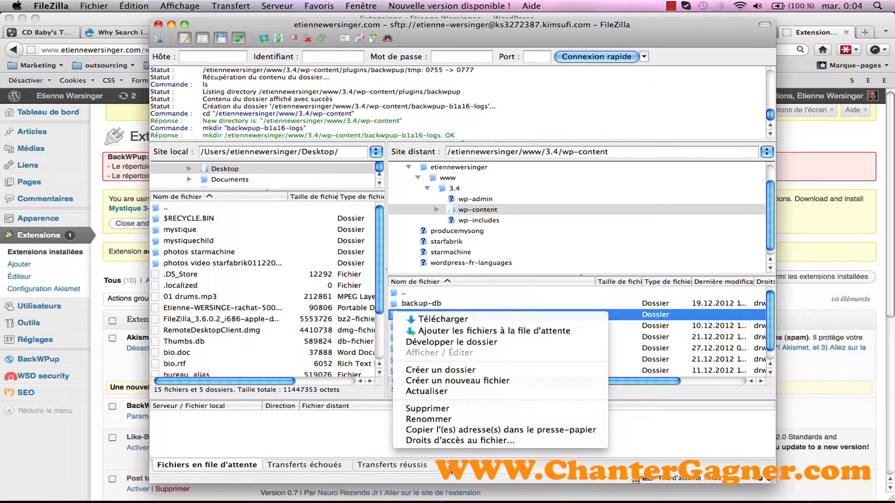
left_click(457, 441)
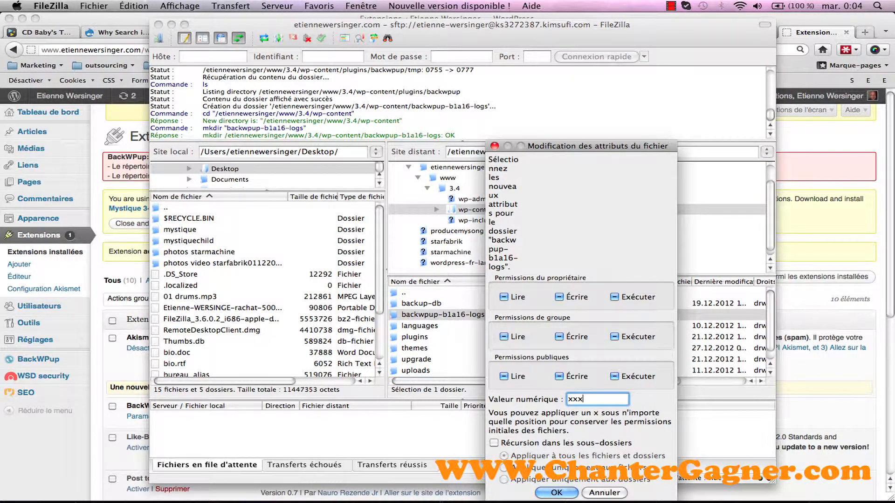
key("BackSpace")
key("BackSpace")
key("BackSpace")
type("777")
key("Return")
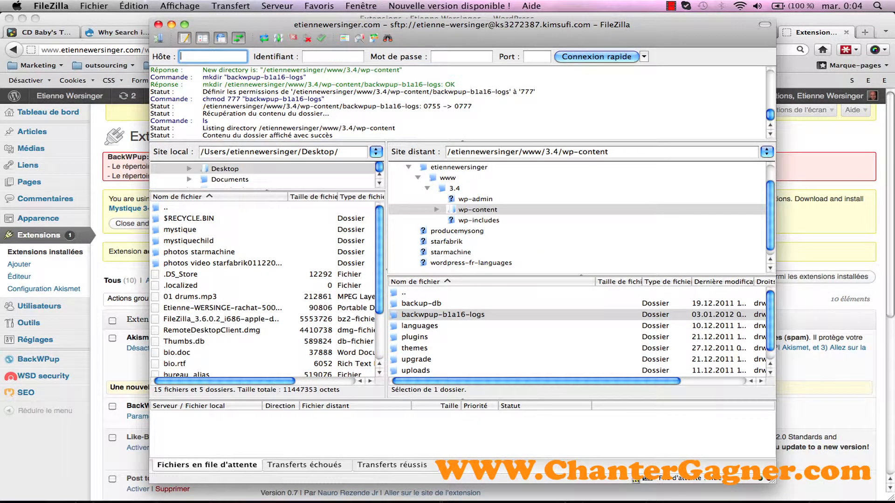
left_click(821, 20)
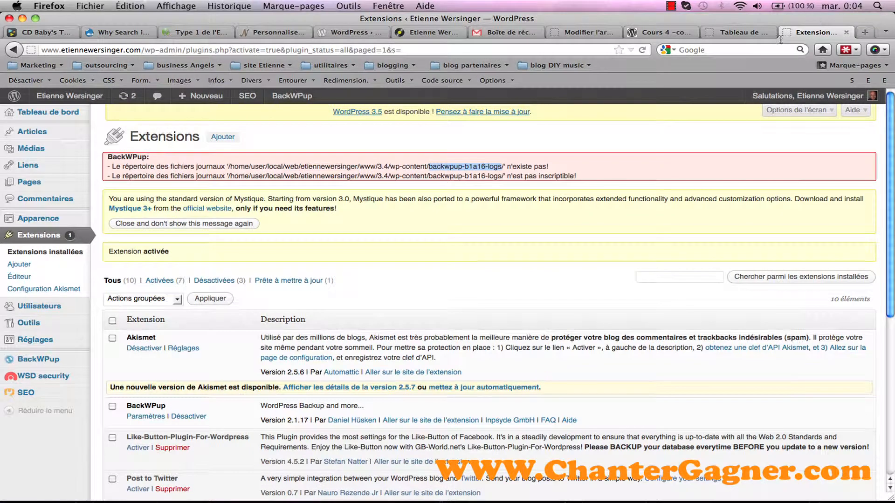
left_click(642, 50)
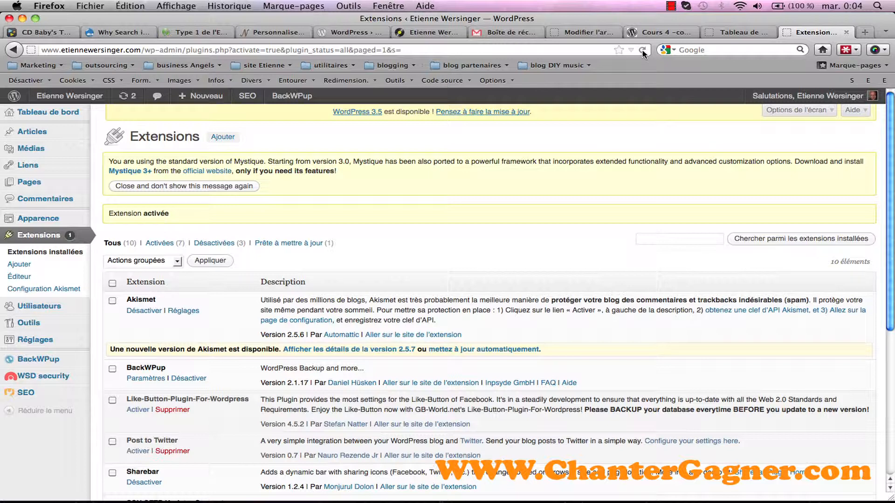
- View the general BackWPup settings and open a new backup operation with Optimisation des tables and Vérification des tables enabled
left_click(149, 379)
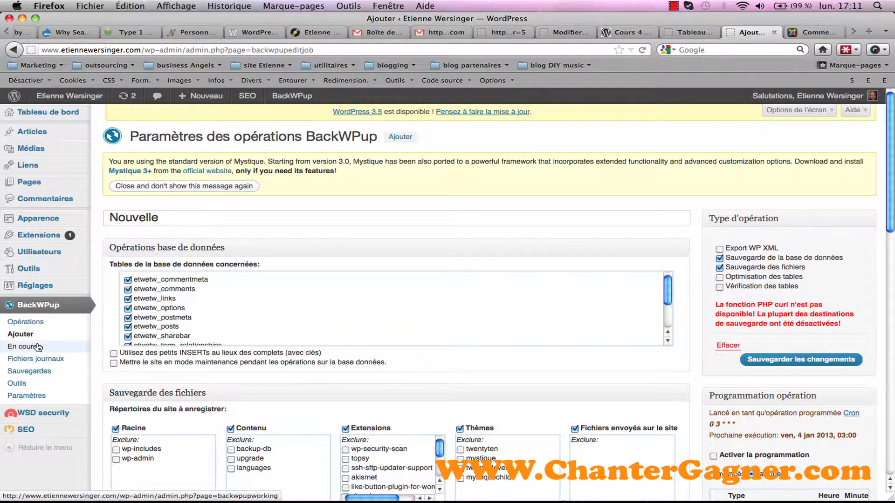
left_click(27, 396)
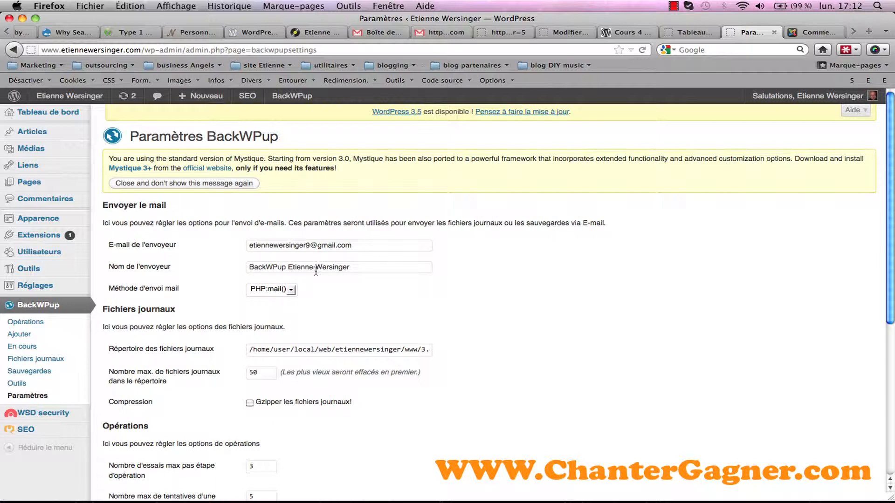
left_click(31, 336)
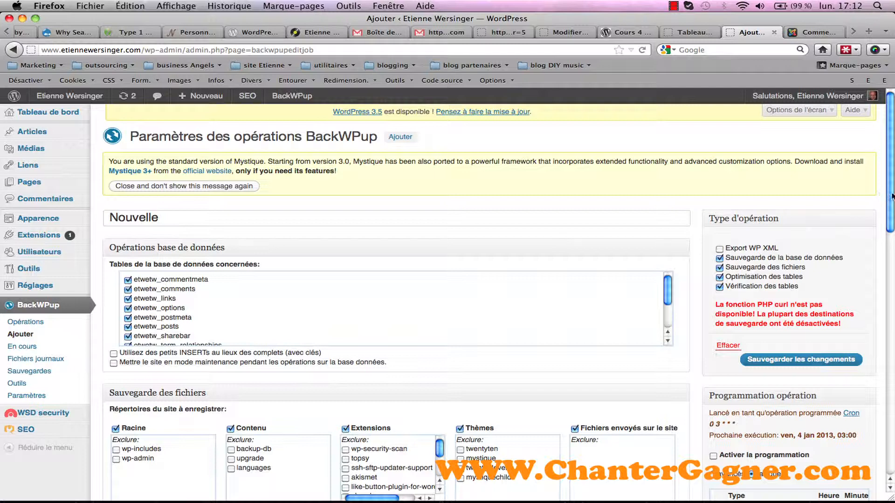
left_click_drag(889, 196, 885, 325)
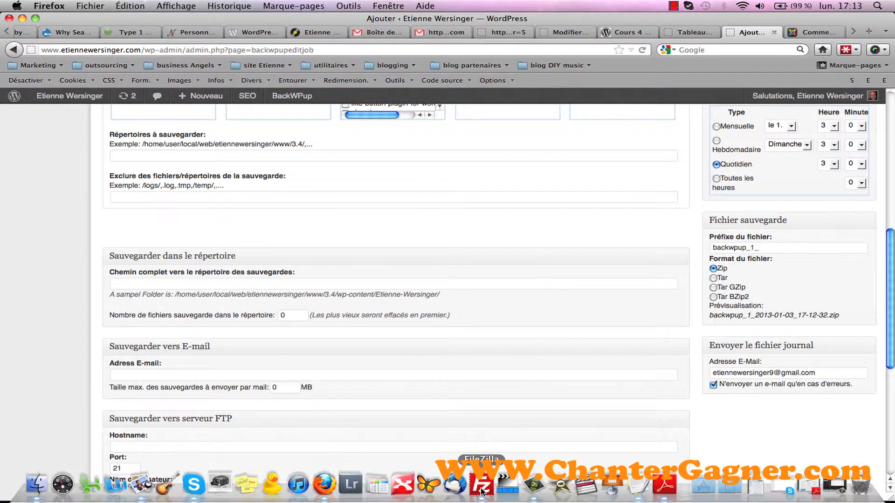
- Switch to FileZilla and remove the existing backups folder located beside www in the site's main remote folder
left_click(481, 485)
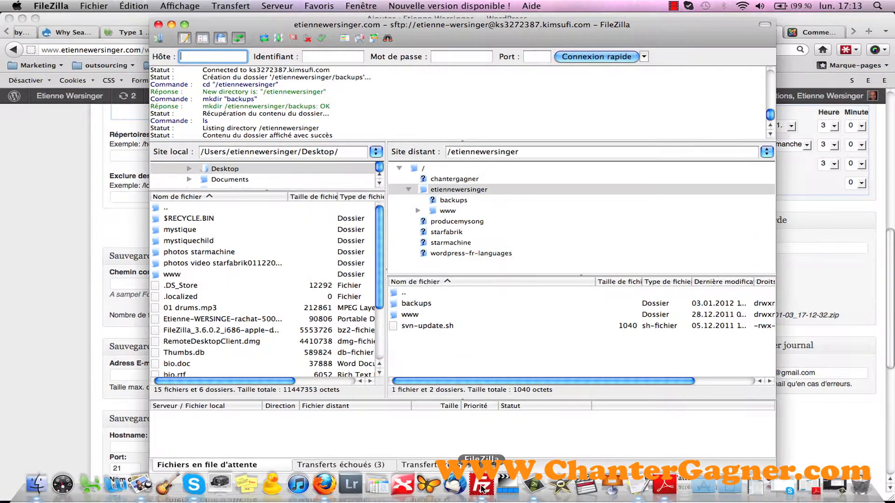
left_click(409, 190)
left_click(408, 190)
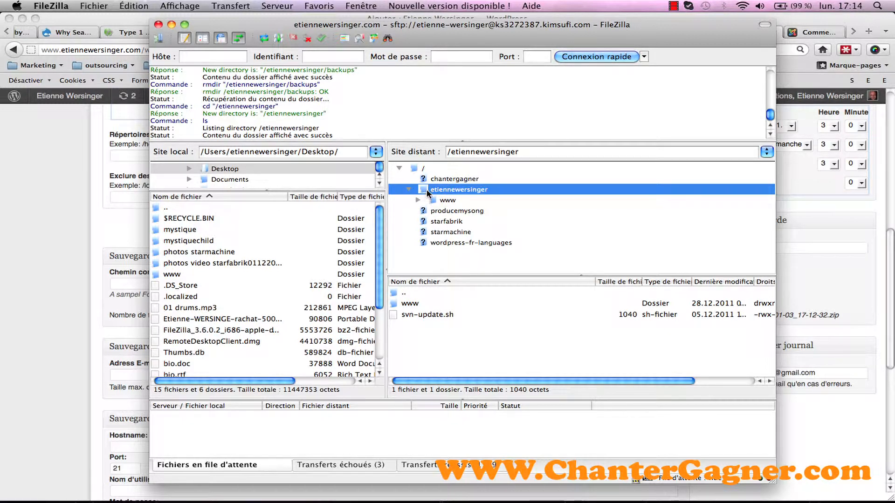
right_click(427, 190)
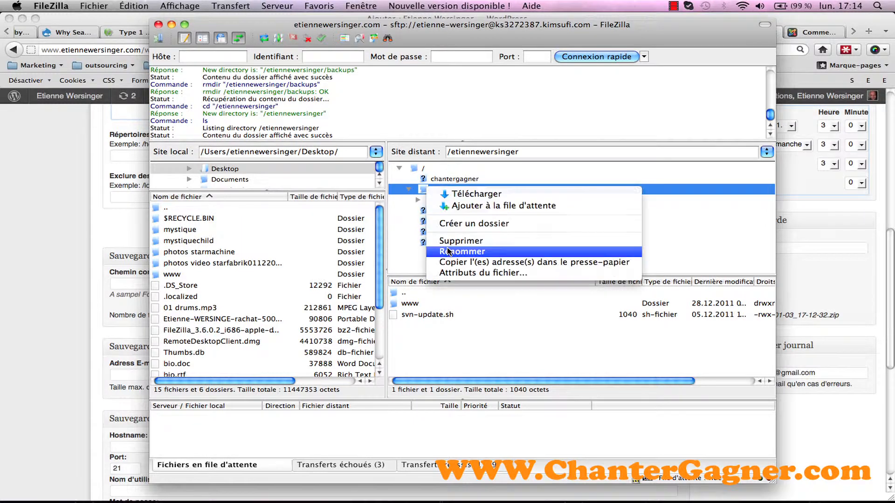
left_click(454, 224)
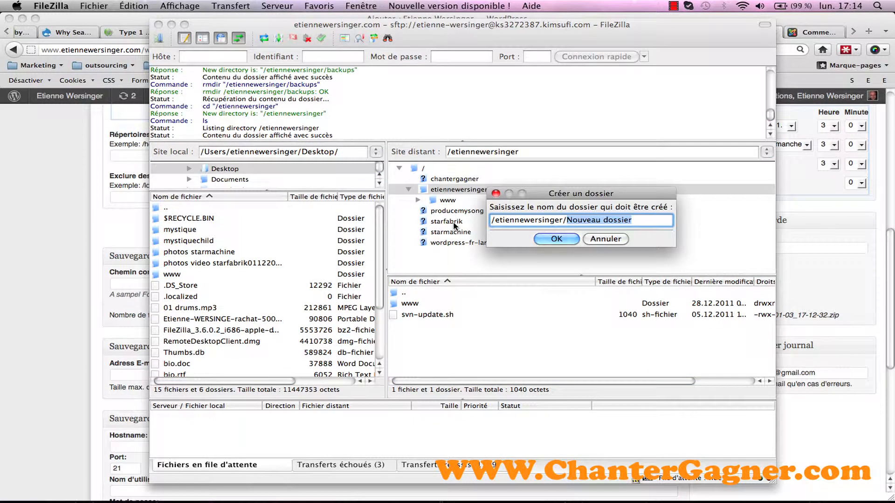
key("BackSpace")
type("backups")
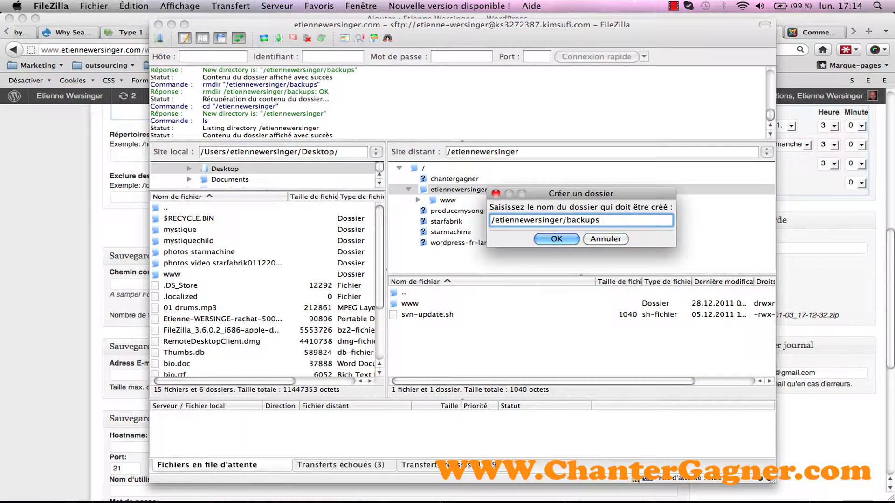
key("Return")
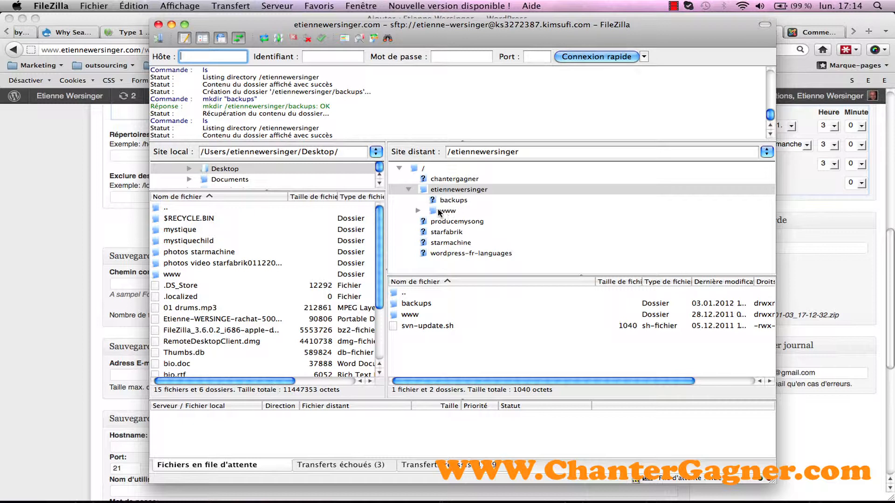
left_click(419, 211)
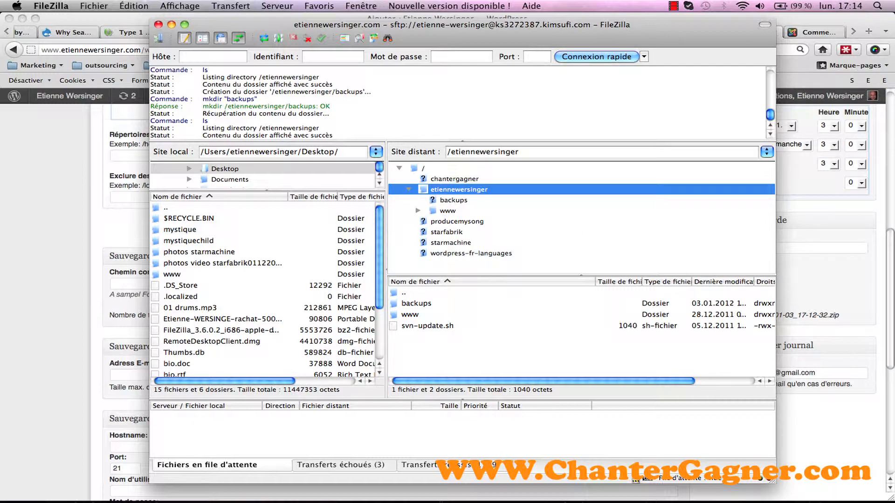
- In Firefox, set the full backup directory path to the sample path's part before www, followed by backups
mouse_move(0, 1)
left_click(348, 112)
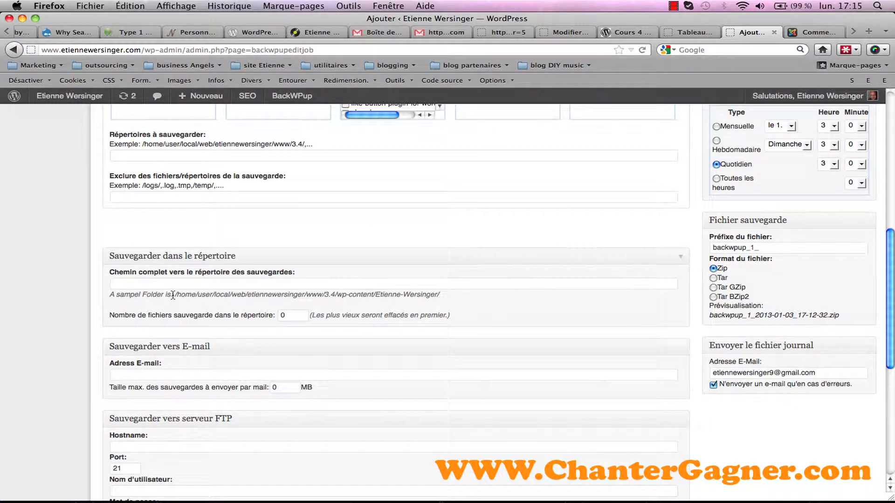
left_click_drag(174, 294, 308, 296)
key("super+c")
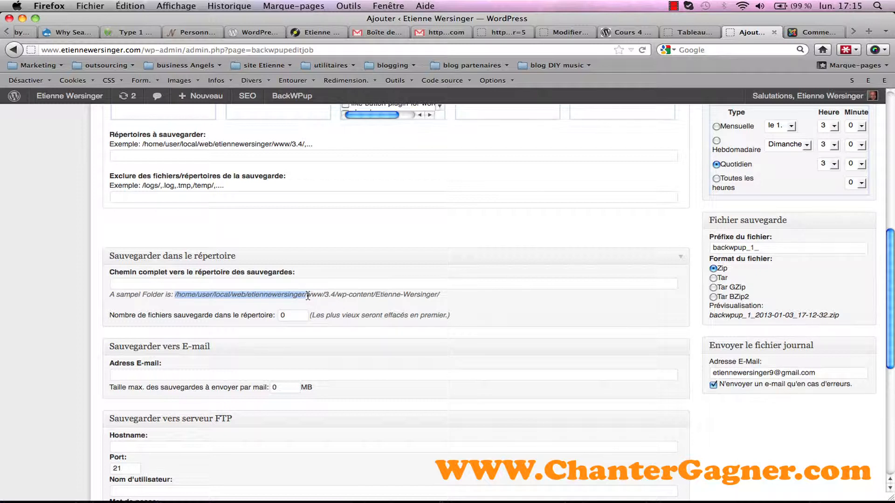
left_click(195, 285)
key("super+v")
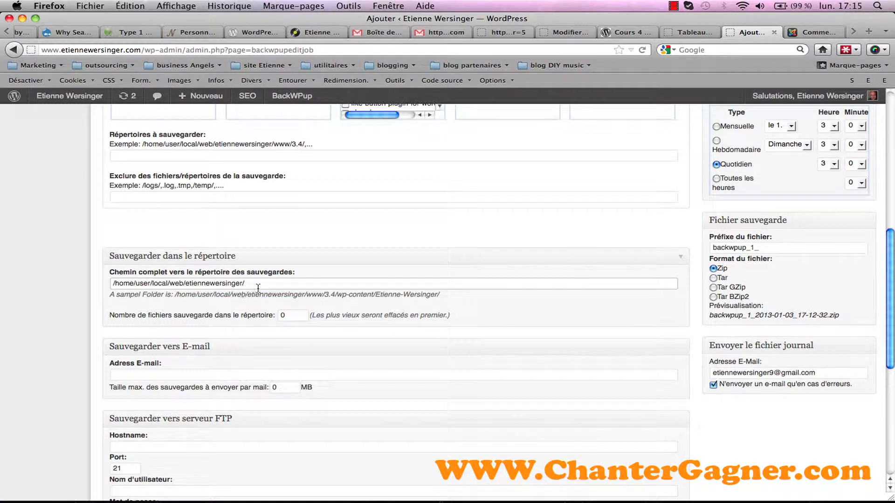
type("backups")
- Fill in the e-mail address that receives the backups and set the maximum backup size per mail to 25 MB
left_click(122, 375)
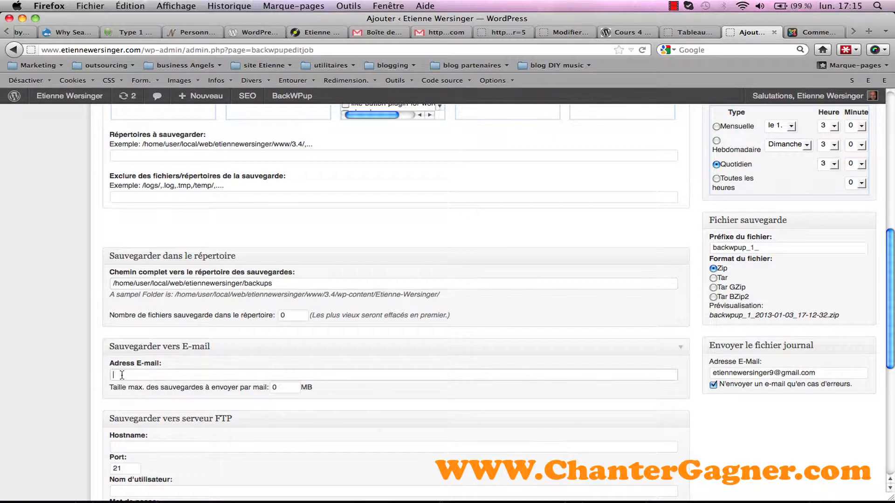
key("super+v")
left_click(282, 388)
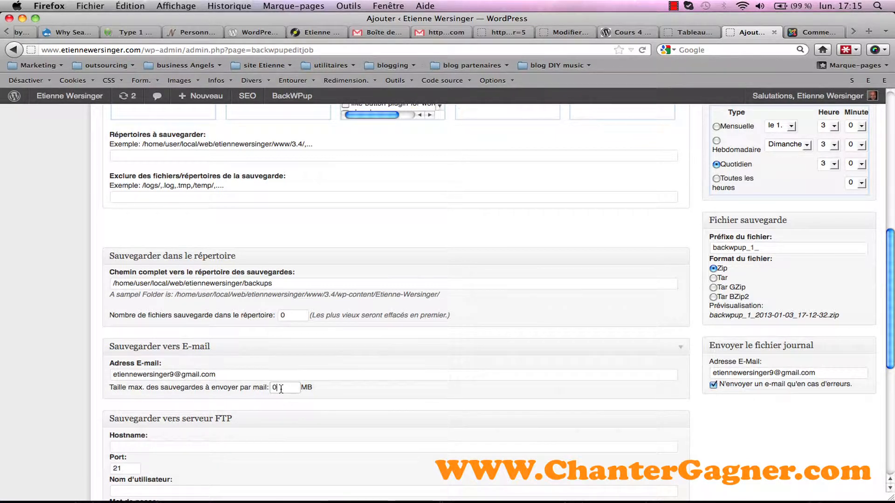
type("2")
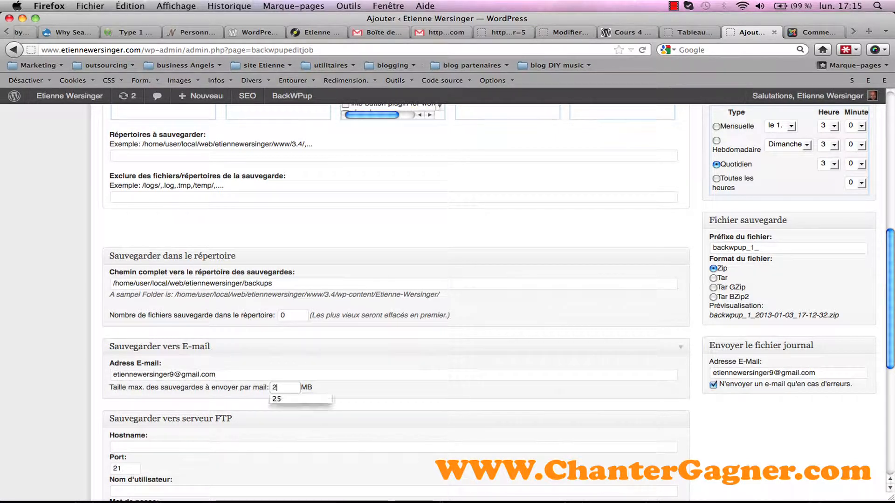
left_click(282, 402)
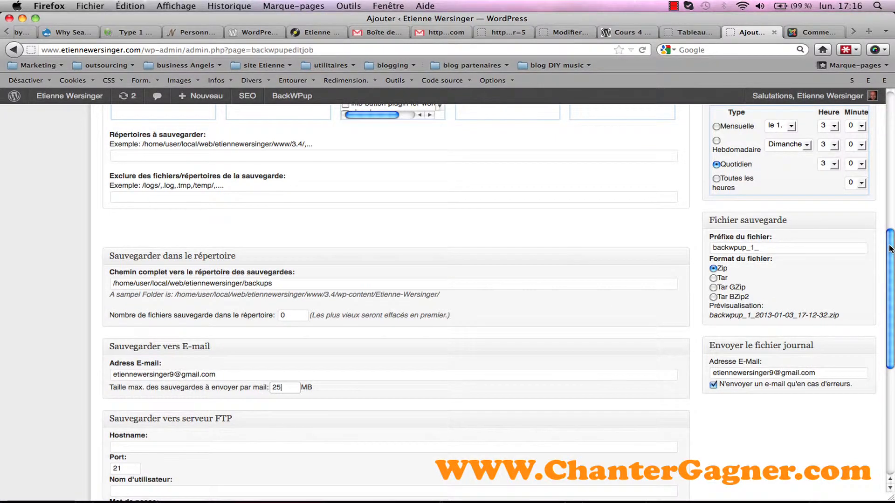
- Enable Activer la programmation for the backup operation, keeping the basic Quotidien schedule
left_click_drag(890, 240, 880, 135)
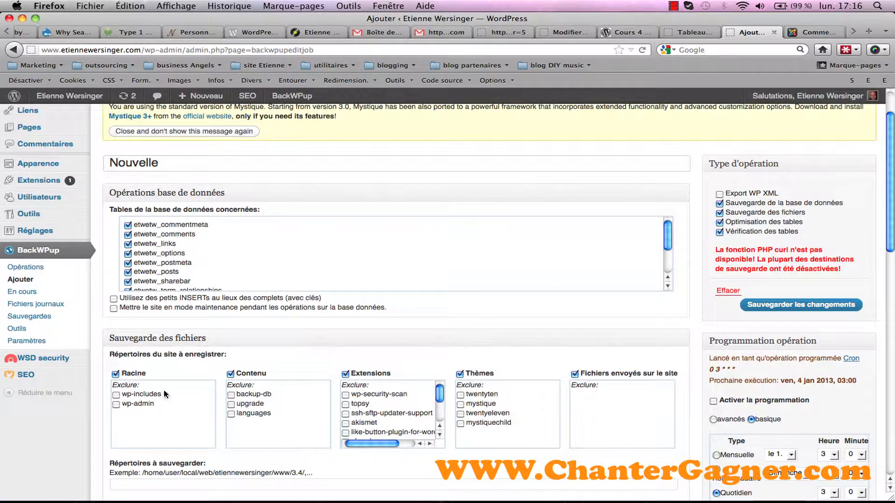
scroll(722, 183, "down", 2)
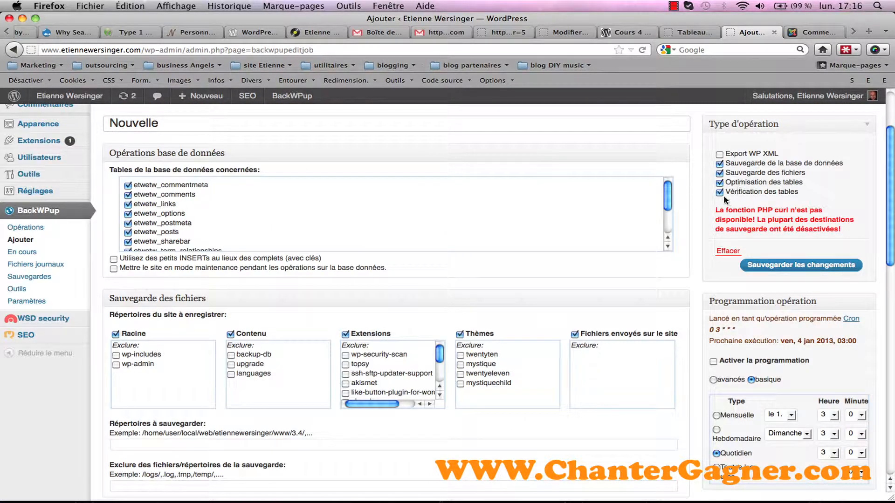
left_click_drag(888, 196, 888, 241)
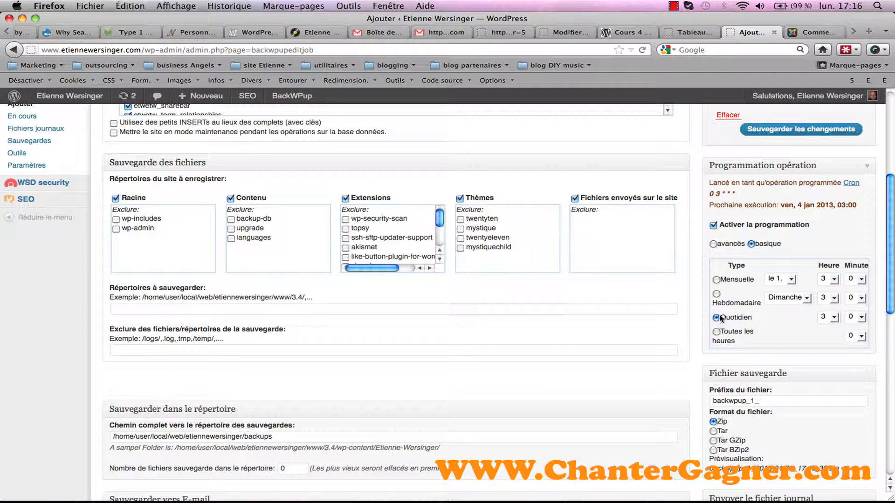
- Switch the basic schedule to Hebdomadaire, keeping Dimanche at hour 3 and minute 0, and save the backup operation's changes
left_click(716, 294)
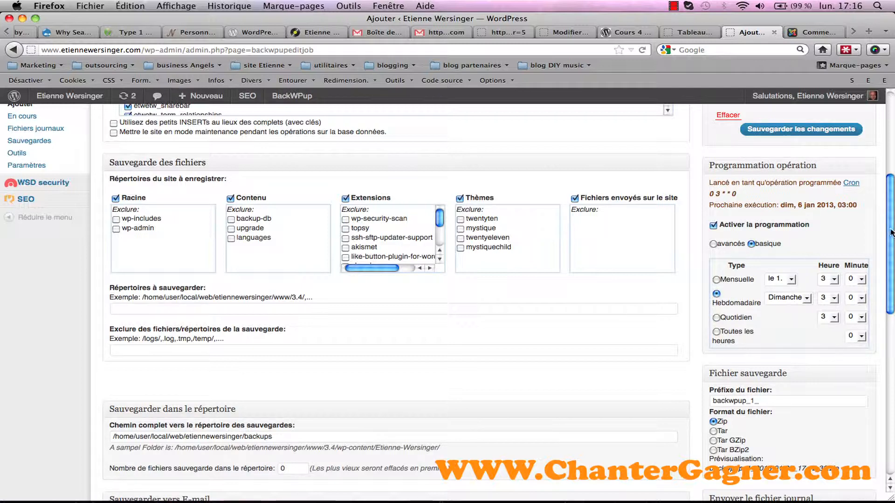
left_click_drag(891, 233, 888, 207)
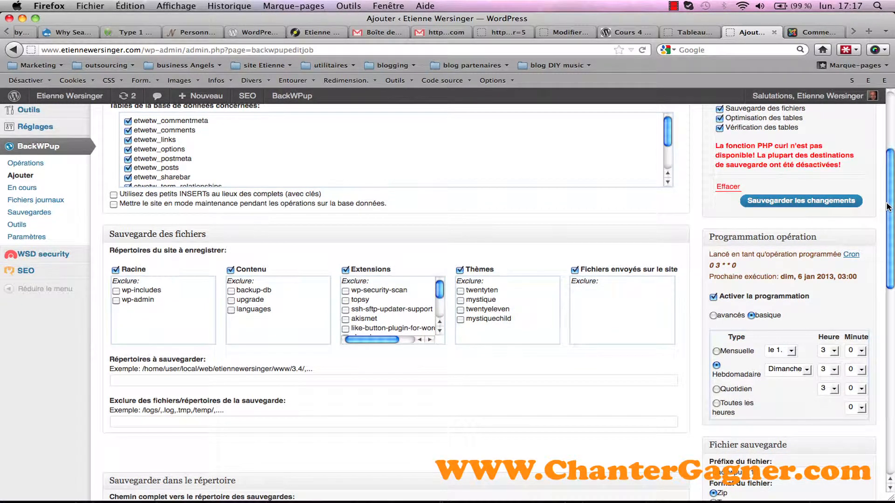
left_click_drag(888, 206, 874, 307)
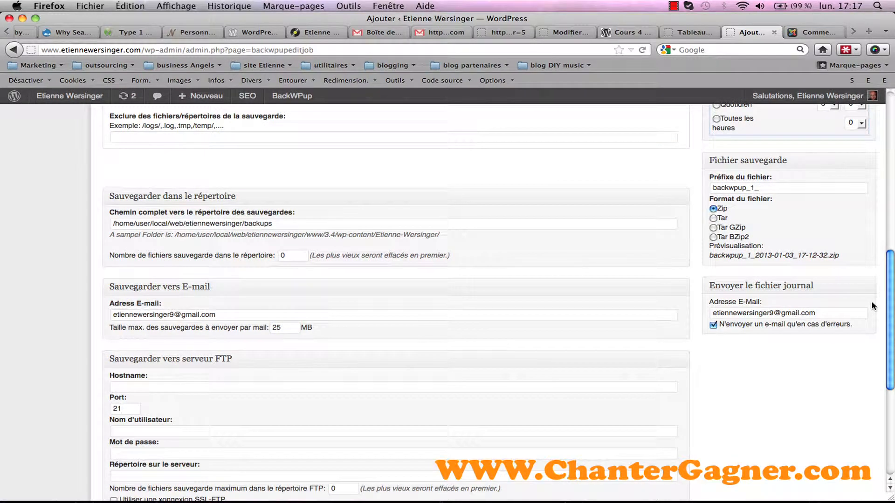
left_click_drag(890, 332, 887, 282)
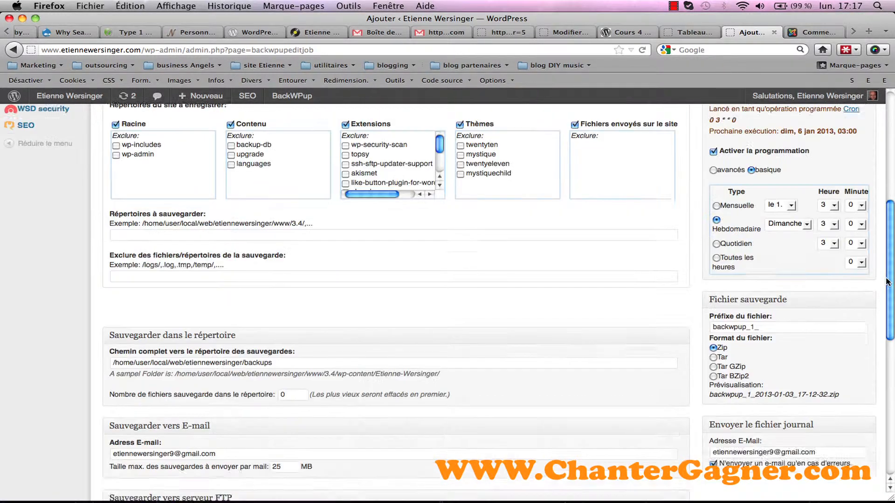
scroll(888, 282, "up", 5)
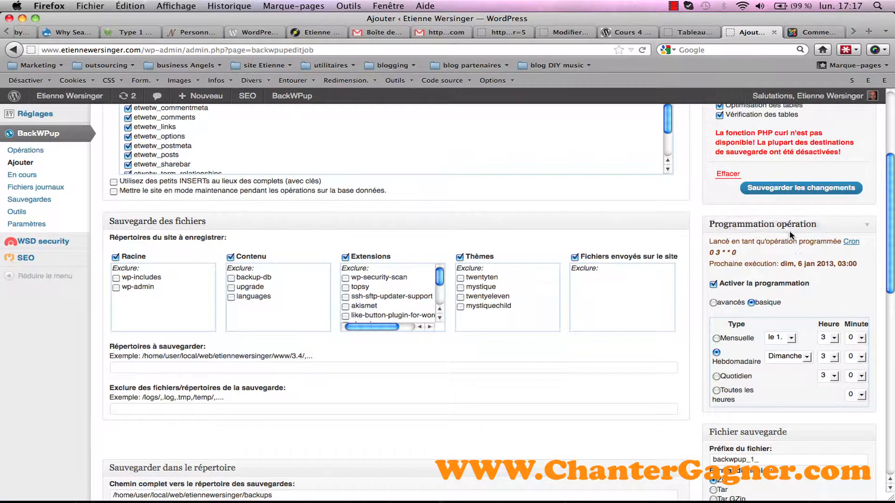
left_click(788, 189)
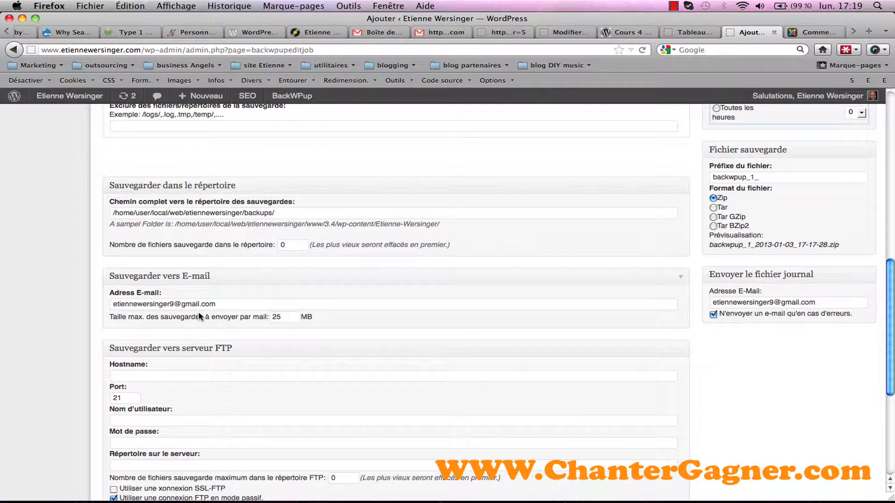
- Try the operation type without Sauvegarde des fichiers, and include the file backup again
scroll(199, 317, "up", 10)
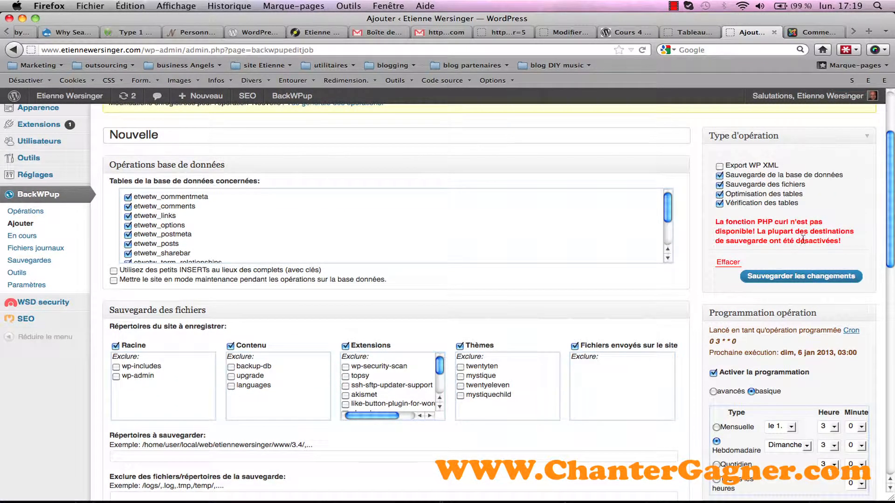
mouse_move(885, 206)
left_mouse_down()
mouse_move(885, 161)
mouse_move(892, 199)
left_mouse_up()
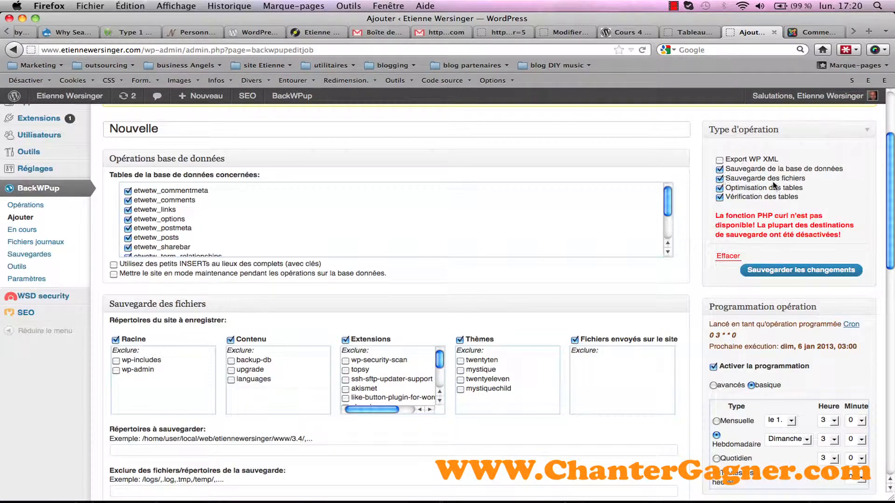
left_click(720, 180)
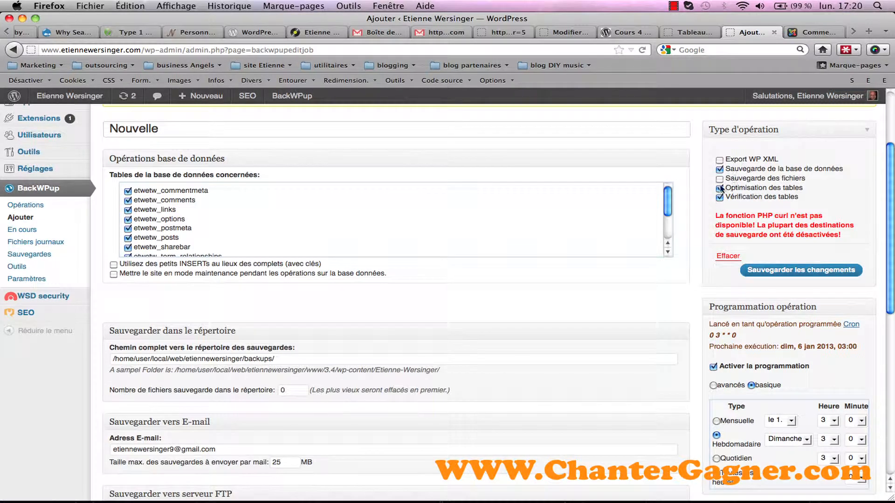
left_click_drag(887, 191, 893, 127)
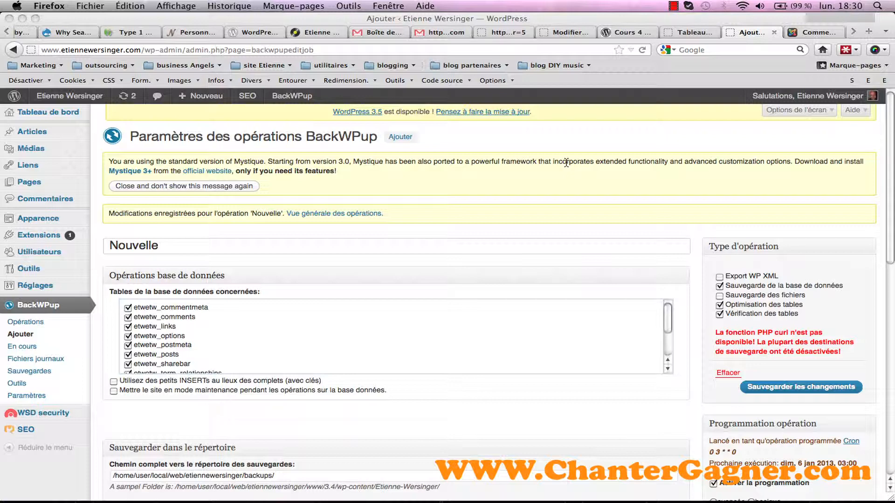
left_click(719, 296)
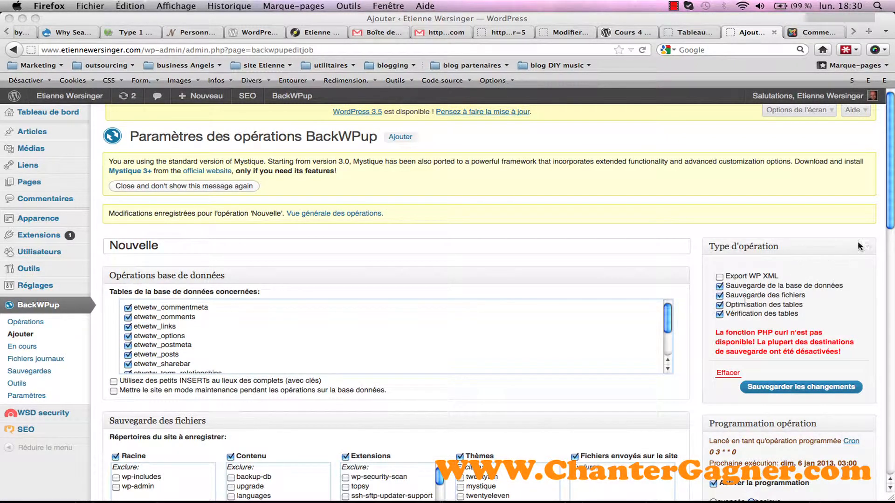
scroll(846, 302, "down", 10)
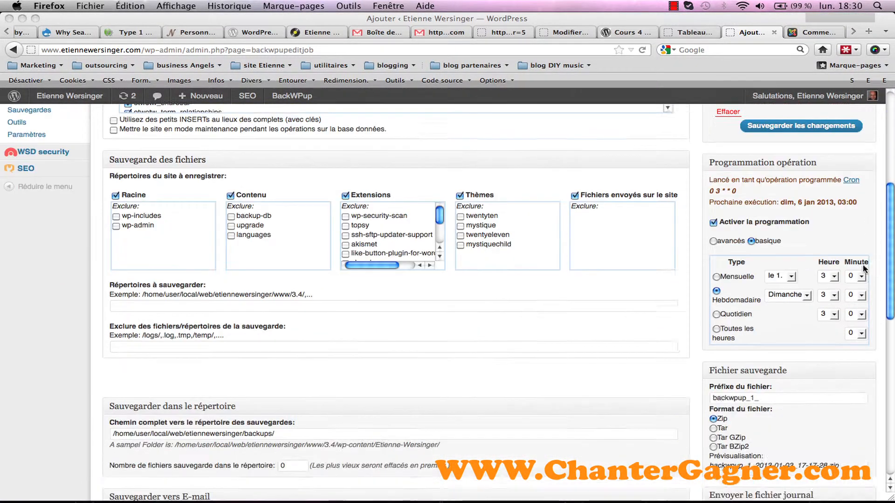
scroll(846, 302, "down", 2)
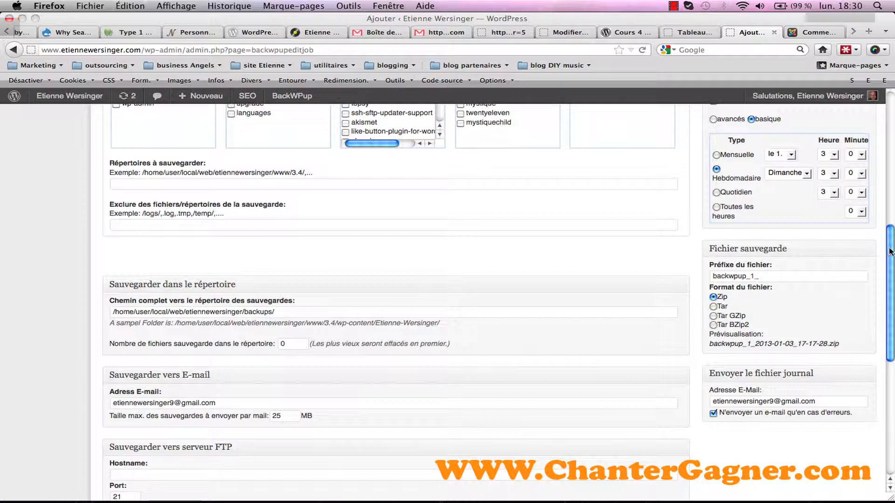
left_click_drag(890, 251, 887, 146)
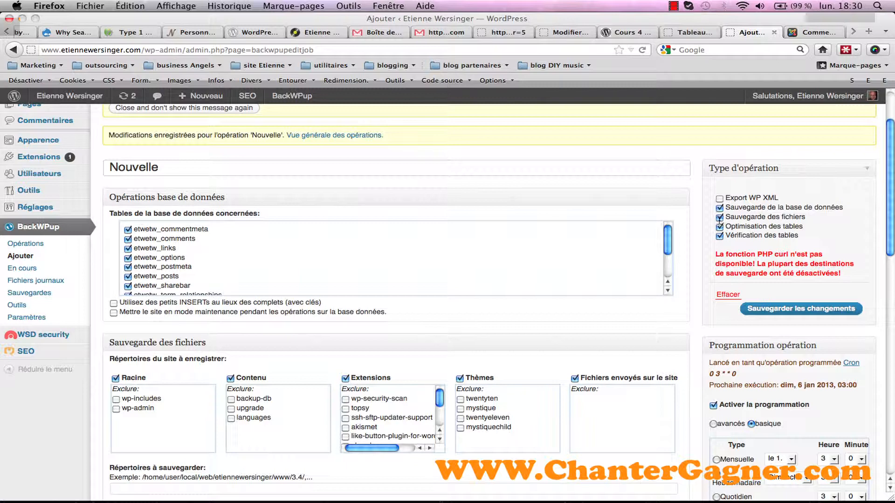
left_click_drag(891, 184, 886, 242)
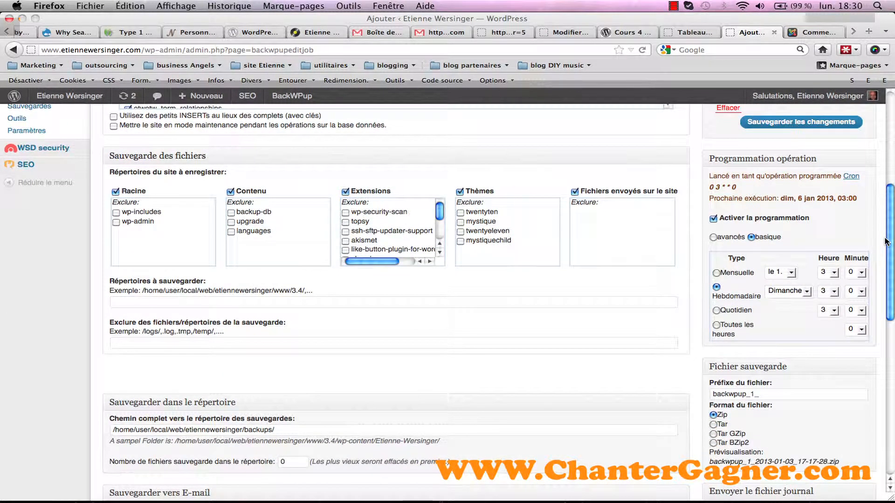